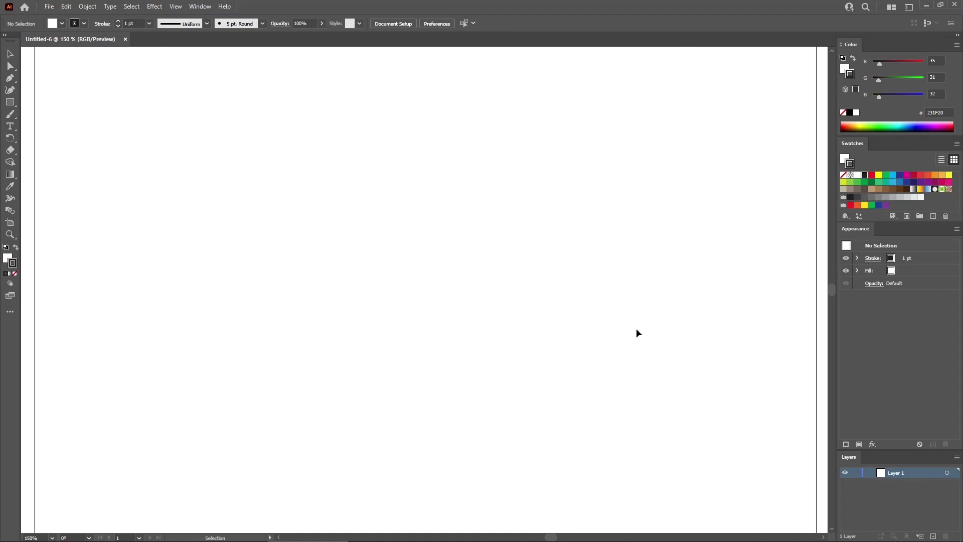
{"action": "left_click", "coordinate": [203, 7]}
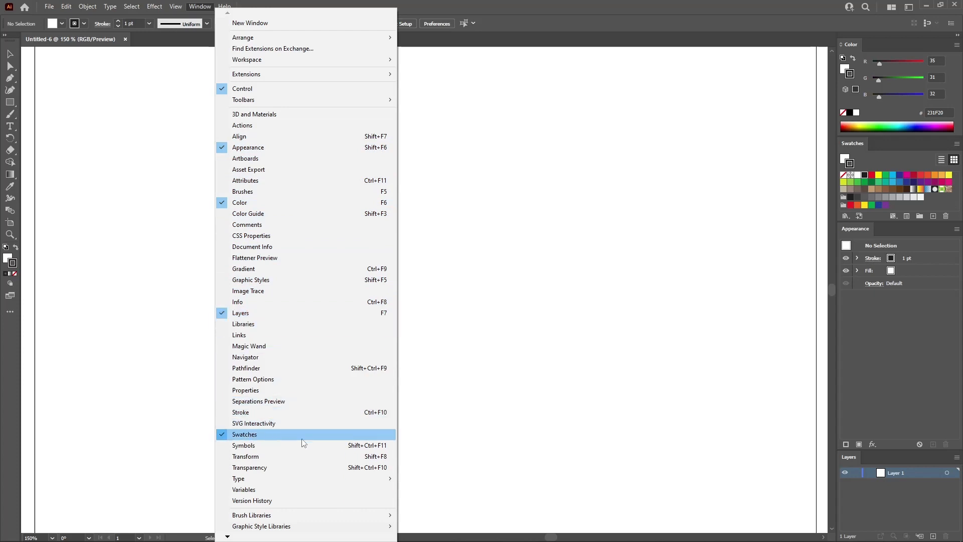
{"action": "left_click", "coordinate": [410, 441]}
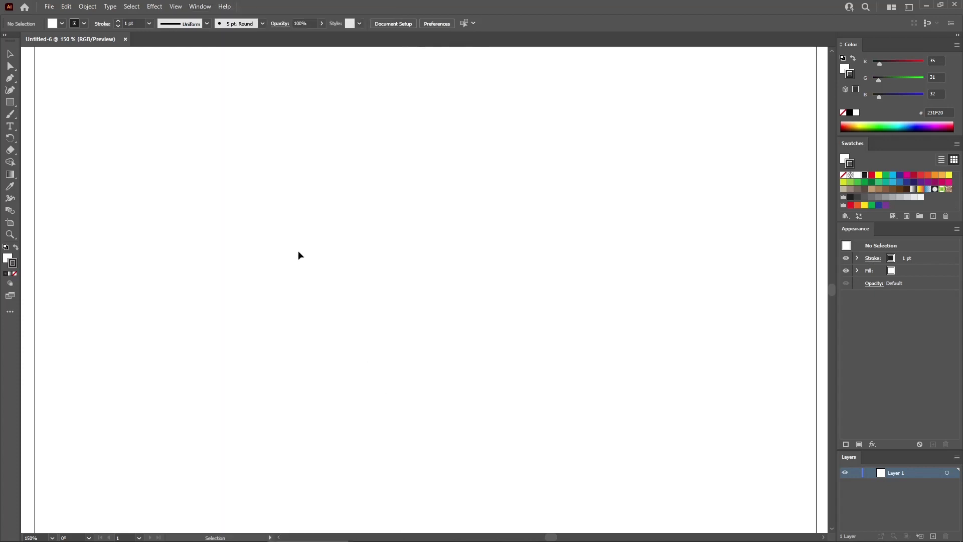
Step: Show the document grid and turn on Snap to Grid
{"action": "left_click", "coordinate": [175, 7]}
{"action": "left_click", "coordinate": [257, 431]}
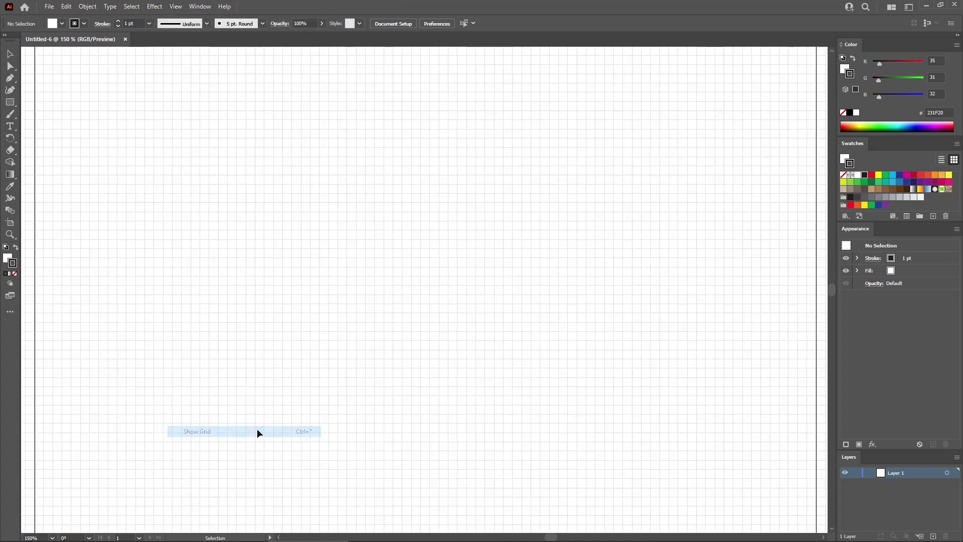
{"action": "left_click", "coordinate": [176, 6]}
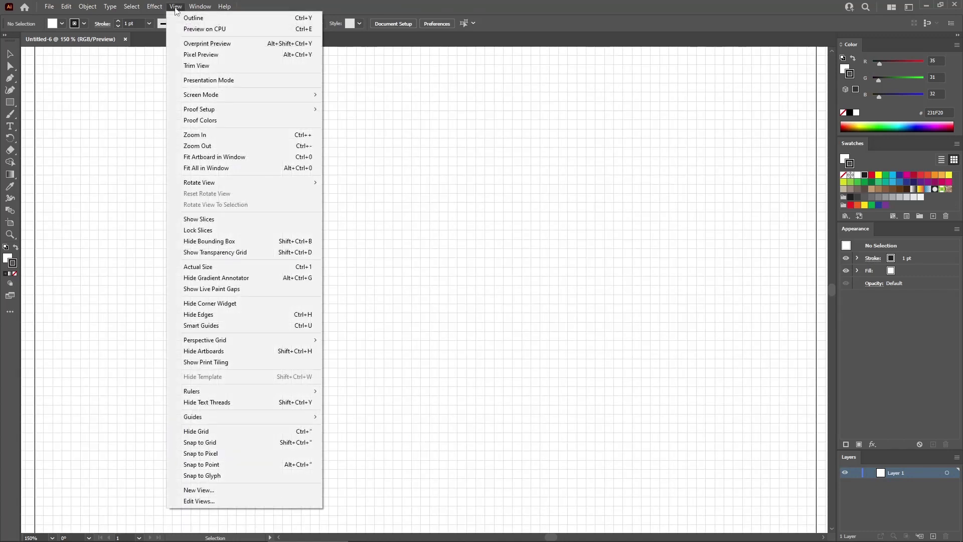
{"action": "left_click", "coordinate": [218, 442]}
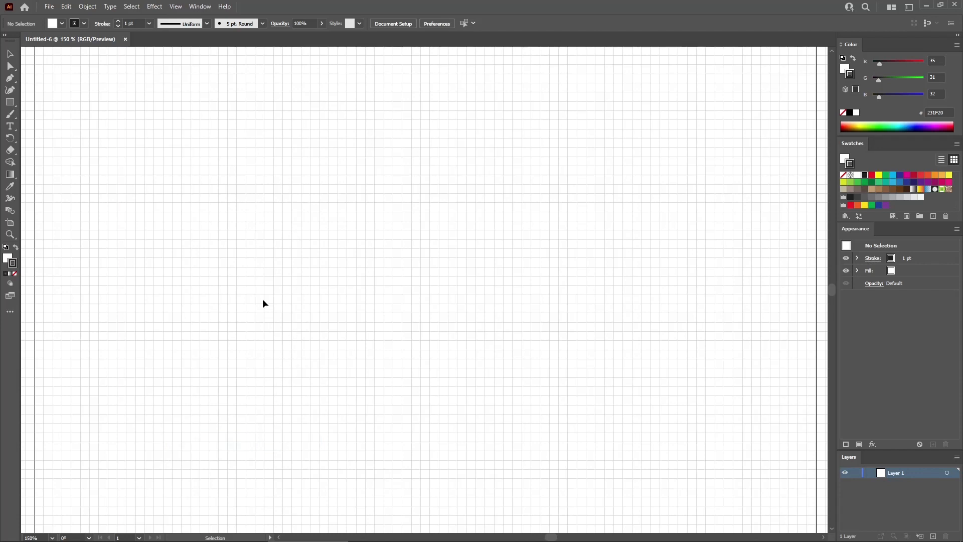
Step: Set the grid preferences to a gridline every 5 px
{"action": "left_click", "coordinate": [66, 6]}
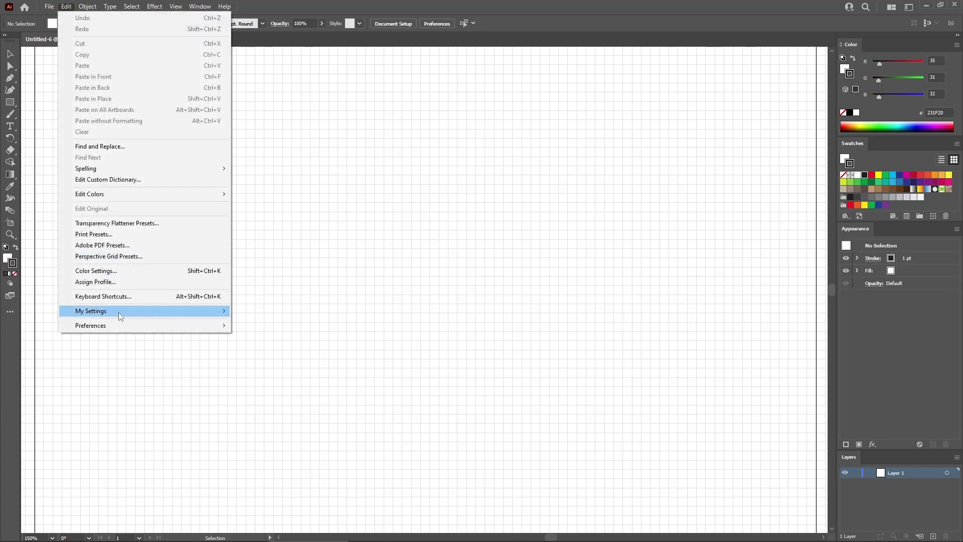
{"action": "mouse_move", "coordinate": [118, 325]}
{"action": "left_click", "coordinate": [264, 370]}
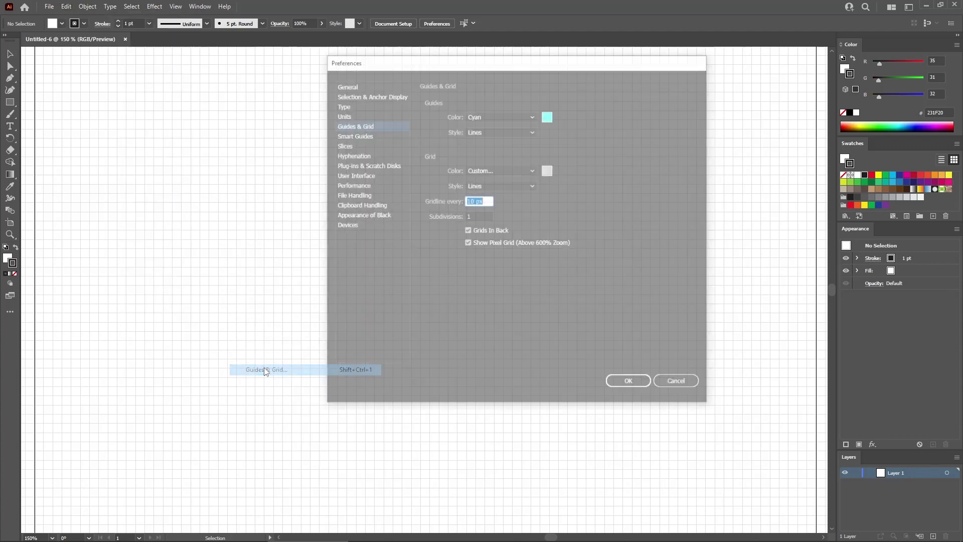
{"action": "type", "text": "5"}
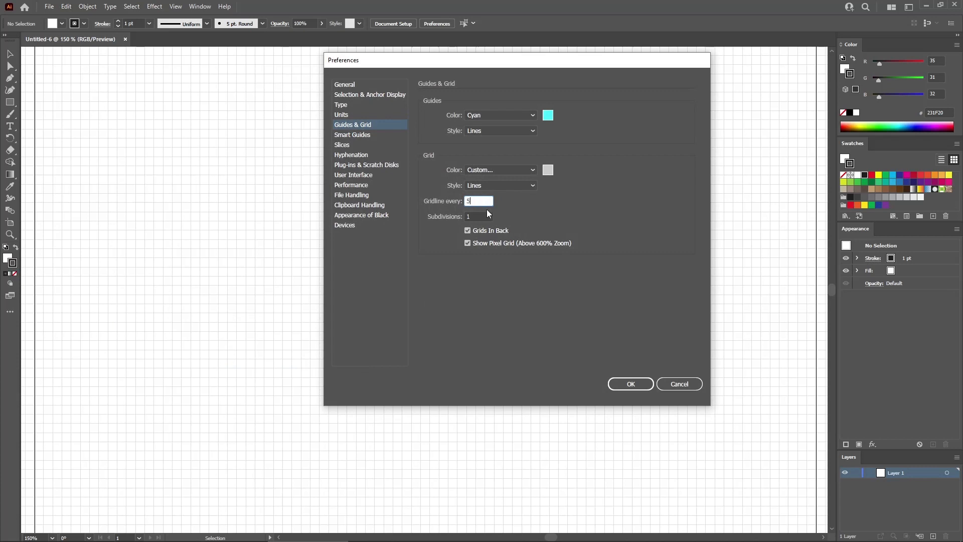
{"action": "left_click", "coordinate": [624, 384]}
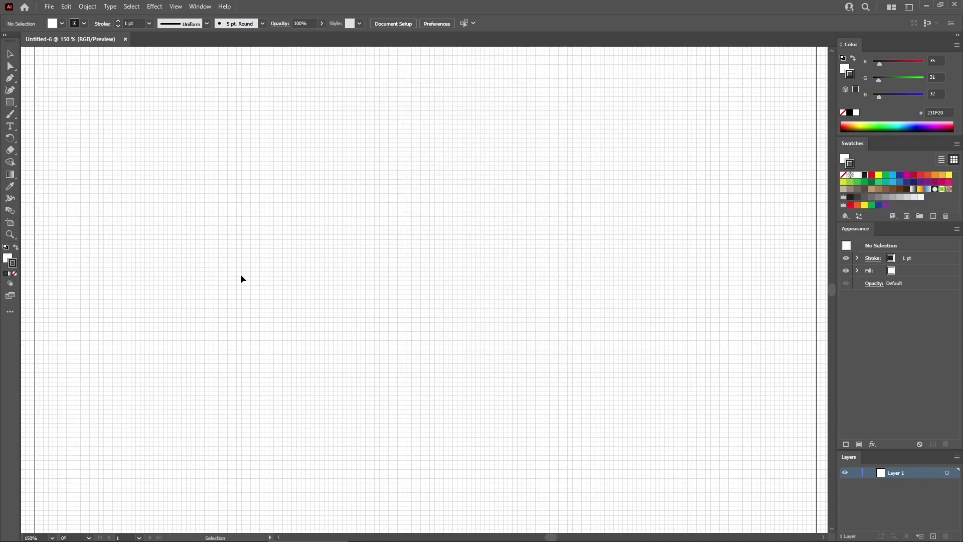
Step: Activate the Rectangle tool with no stroke and a dark purple fill of R 78, G 17, B 65
{"action": "left_click", "coordinate": [14, 104]}
{"action": "left_click", "coordinate": [15, 274]}
{"action": "double_click", "coordinate": [8, 259]}
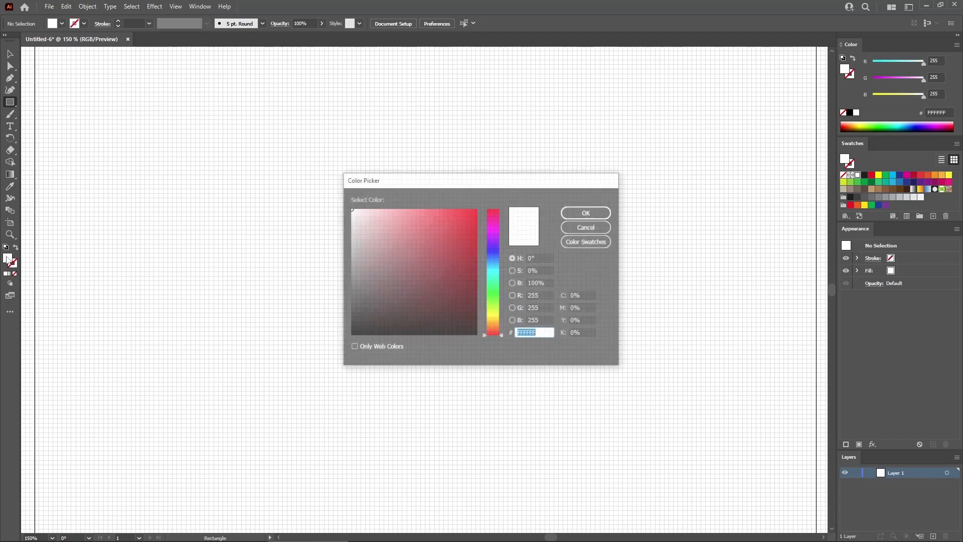
{"action": "left_click", "coordinate": [547, 296]}
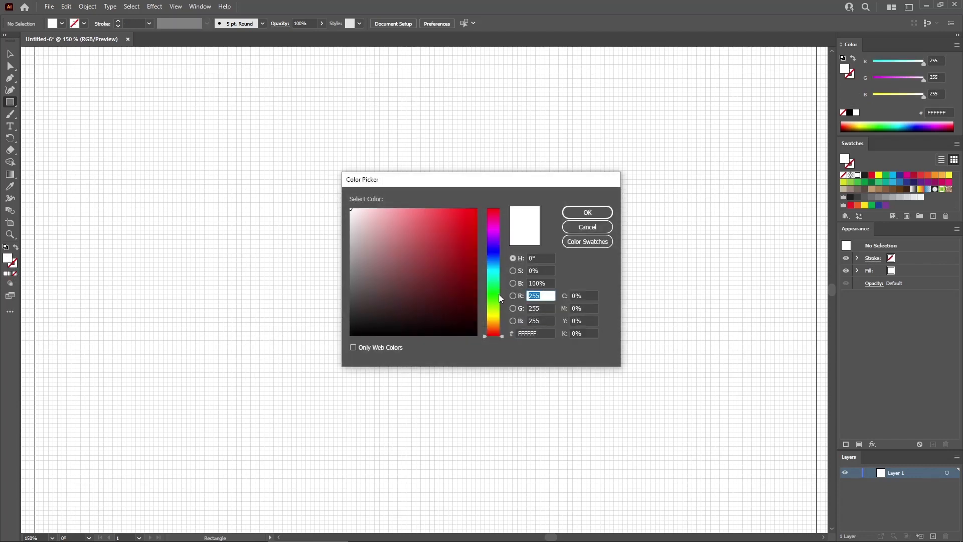
{"action": "type", "text": "78"}
{"action": "key", "text": "Tab"}
{"action": "type", "text": "17"}
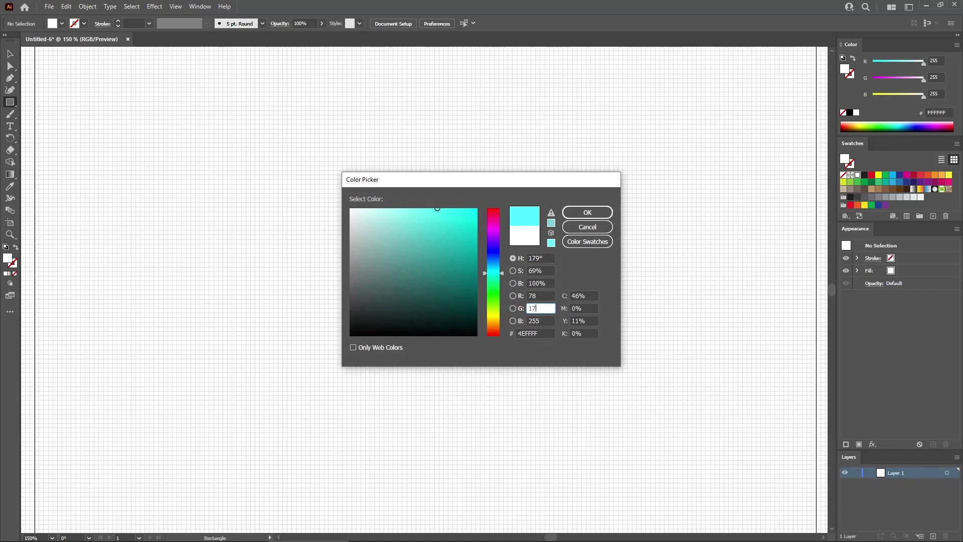
{"action": "key", "text": "Tab"}
{"action": "type", "text": "65"}
{"action": "left_click", "coordinate": [587, 213]}
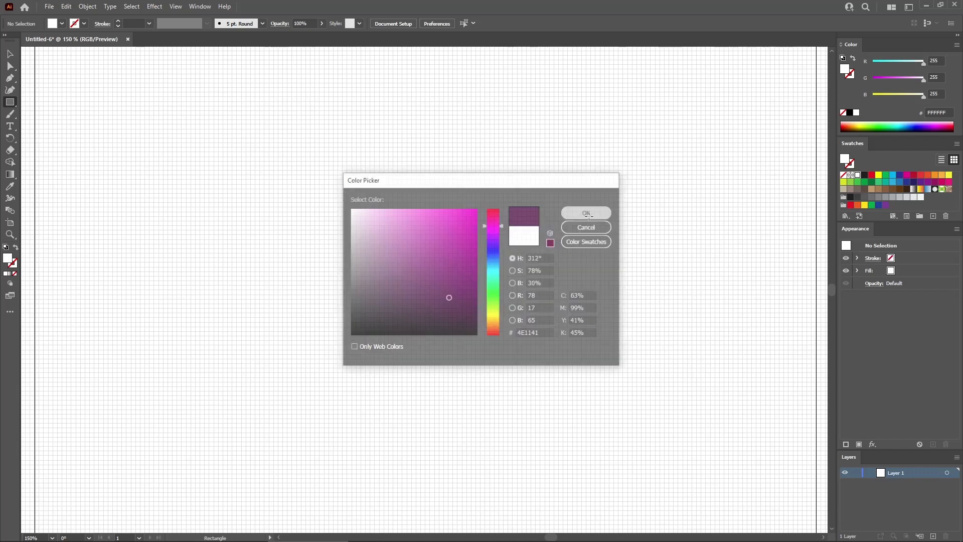
Step: Create a vertical rectangle 30 px wide and 230 px high near the middle of the artboard
{"action": "left_click", "coordinate": [353, 202]}
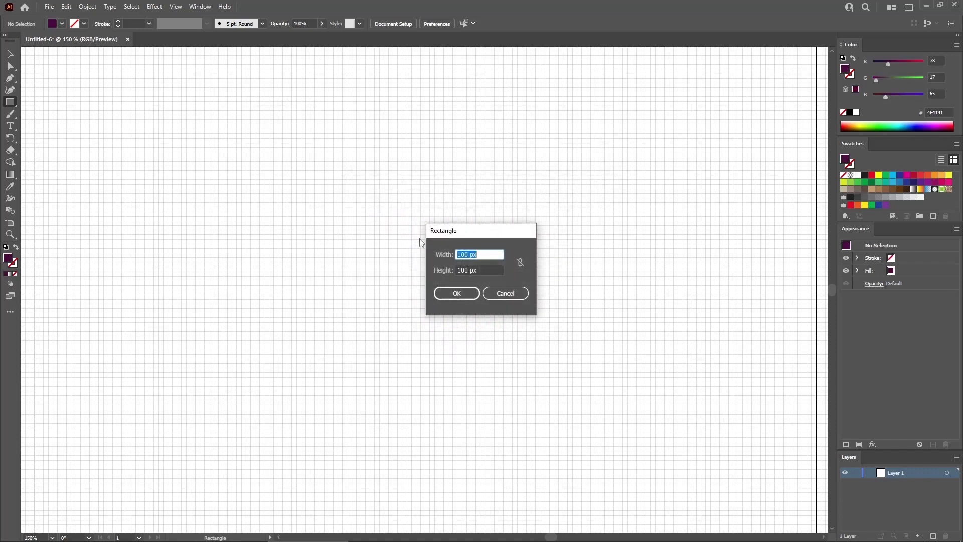
{"action": "type", "text": "30"}
{"action": "key", "text": "Tab"}
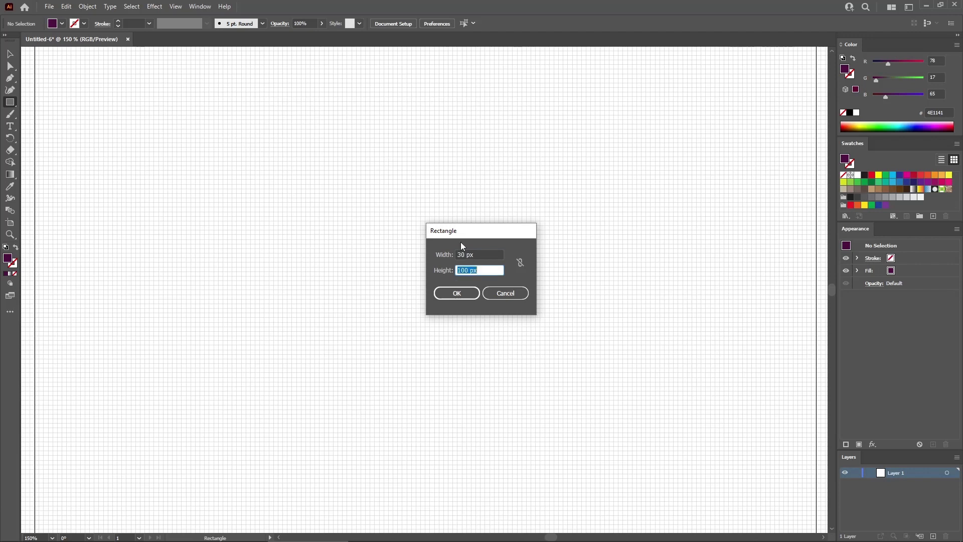
{"action": "type", "text": "230"}
{"action": "key", "text": "Return"}
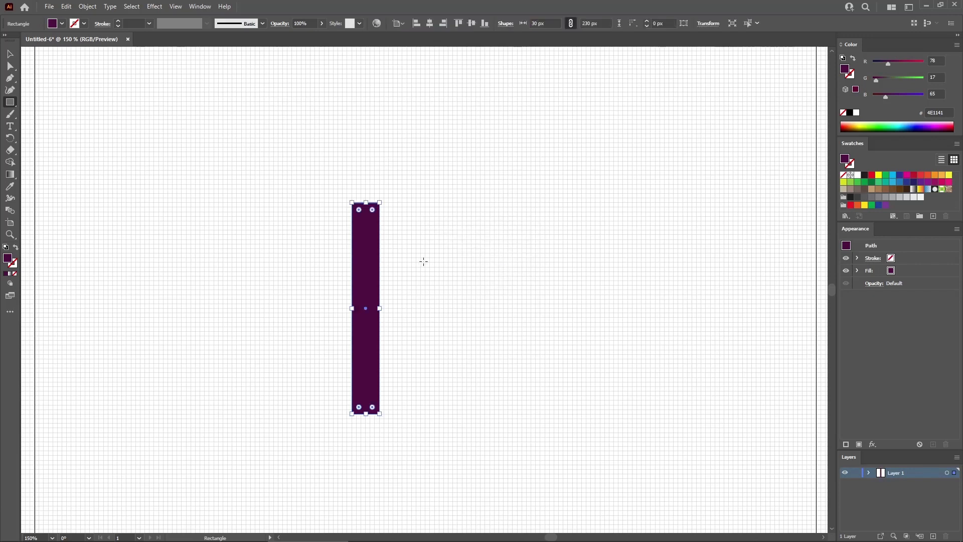
Step: Create a 135 × 30 px rectangle and align it with the top-left corner of the vertical bar
{"action": "left_click", "coordinate": [444, 224]}
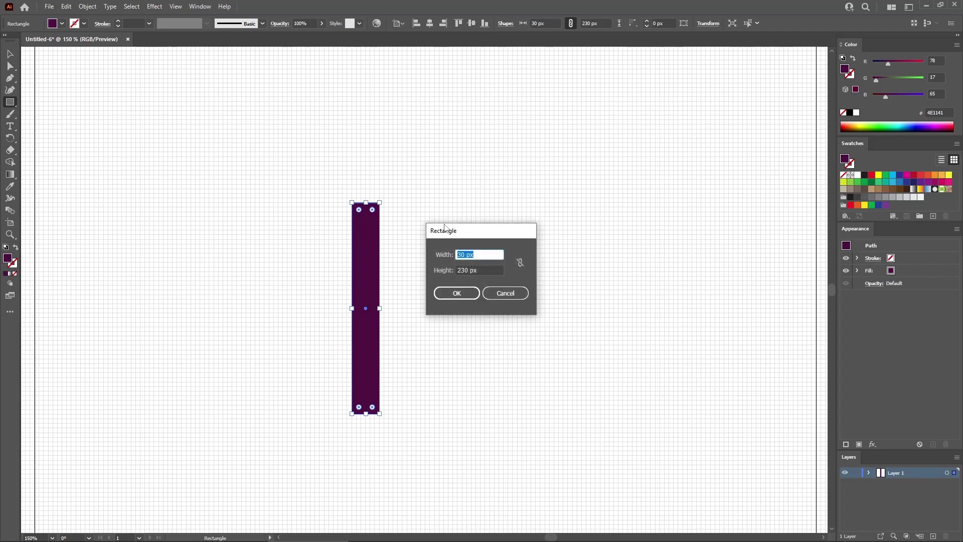
{"action": "type", "text": "135"}
{"action": "key", "text": "Tab"}
{"action": "type", "text": "30"}
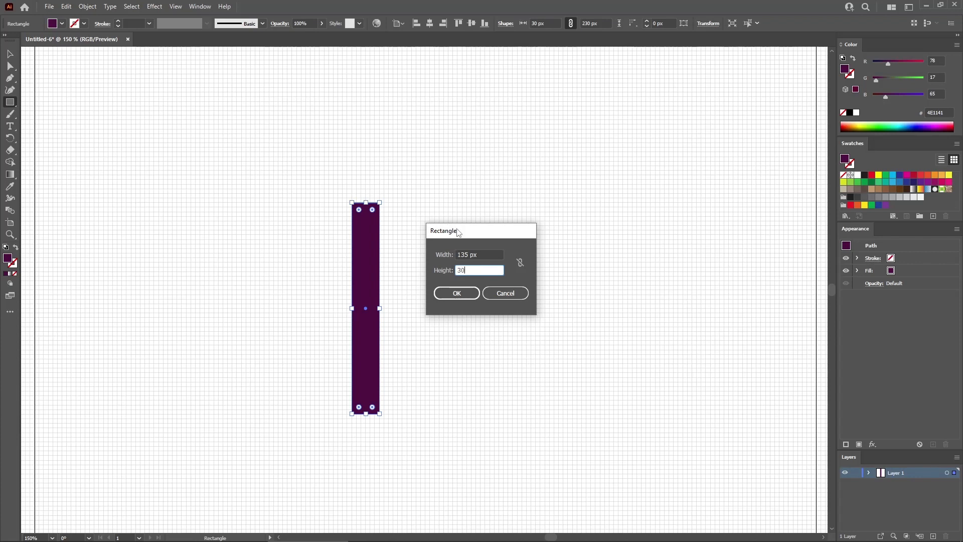
{"action": "key", "text": "Return"}
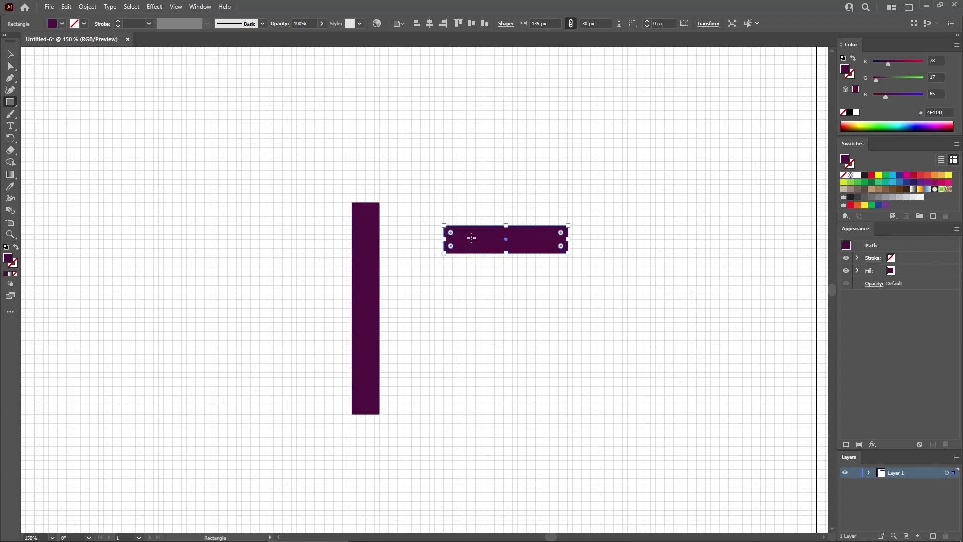
{"action": "left_click", "coordinate": [10, 55]}
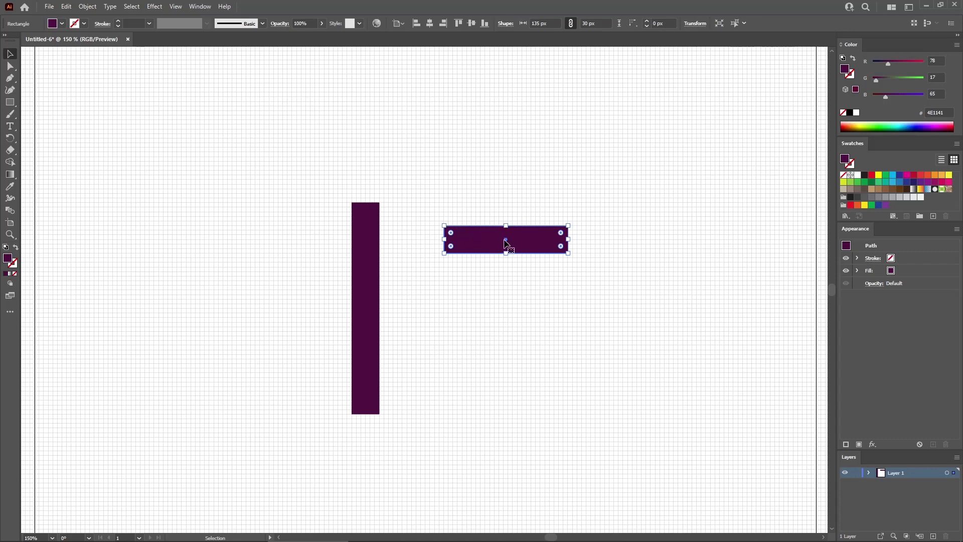
{"action": "left_click_drag", "start_coordinate": [507, 243], "coordinate": [414, 221]}
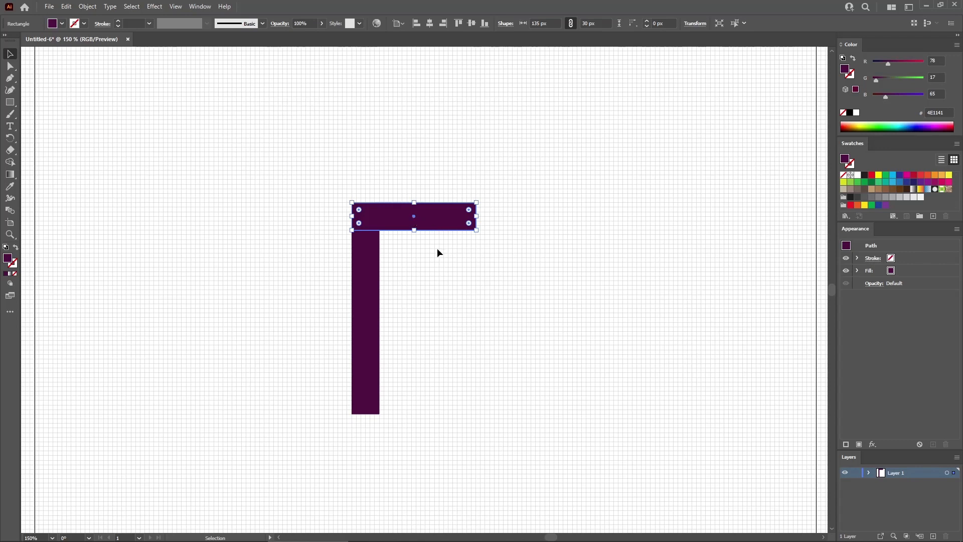
Step: Add an 85 × 30 px rectangle flush with the vertical bar's bottom-left corner and copy it to the bar's middle, forming an E
{"action": "key", "text": "m"}
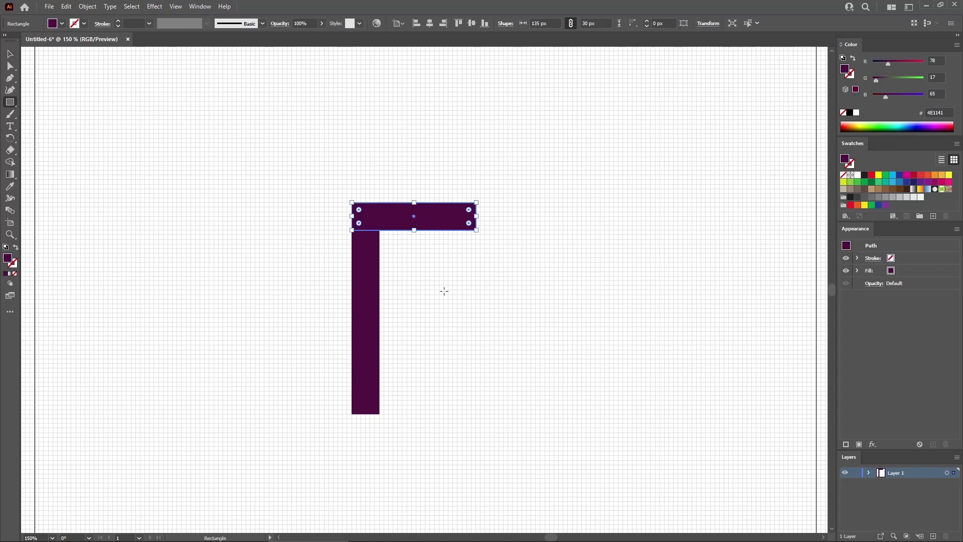
{"action": "left_click", "coordinate": [445, 287]}
{"action": "type", "text": "85"}
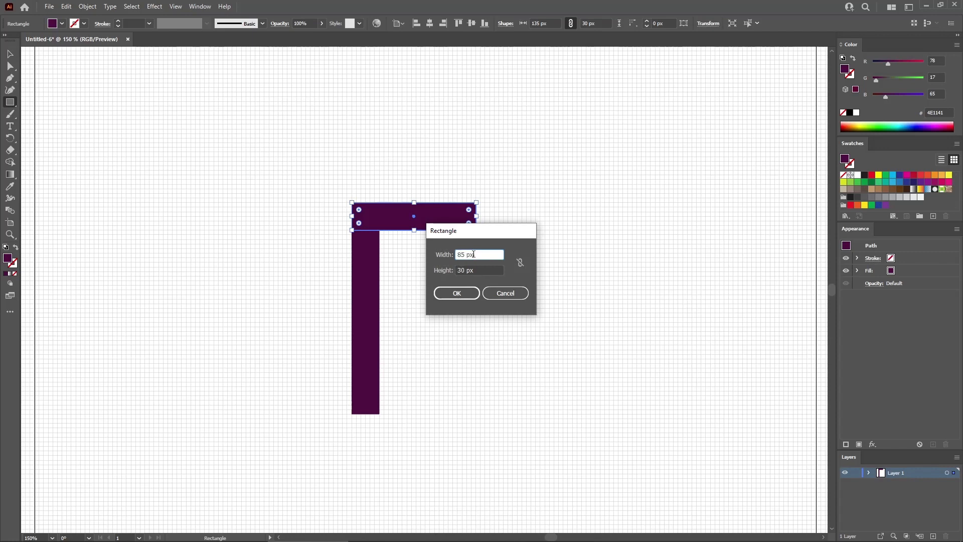
{"action": "key", "text": "Tab"}
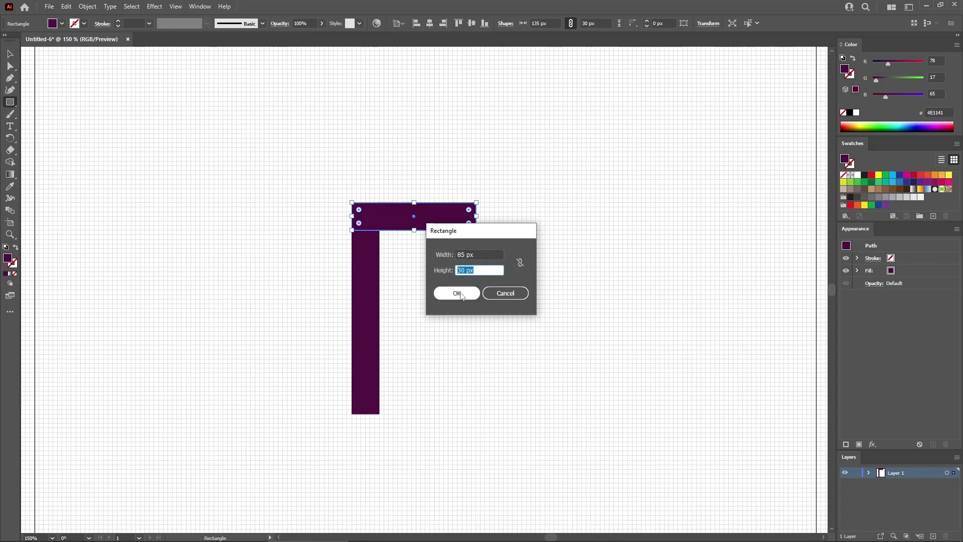
{"action": "left_click", "coordinate": [457, 294]}
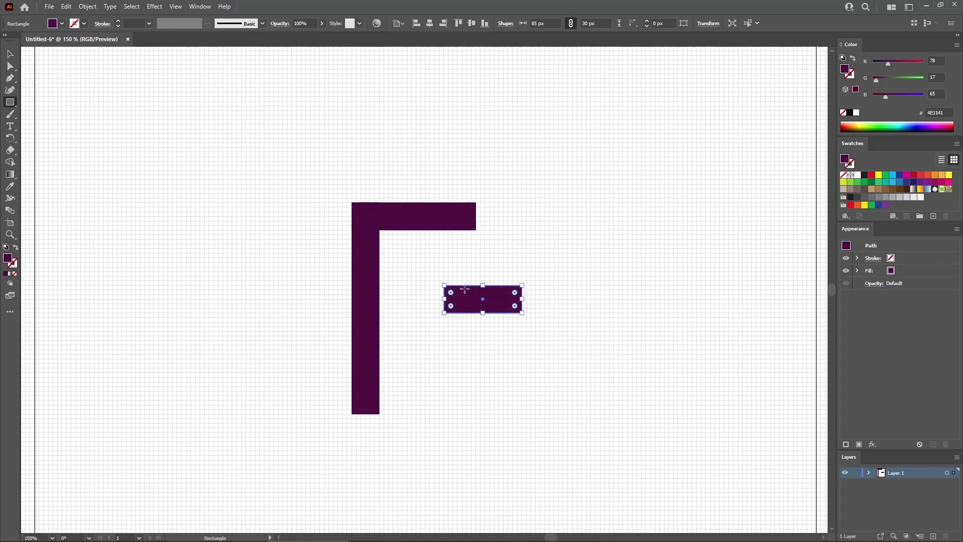
{"action": "key", "text": "v"}
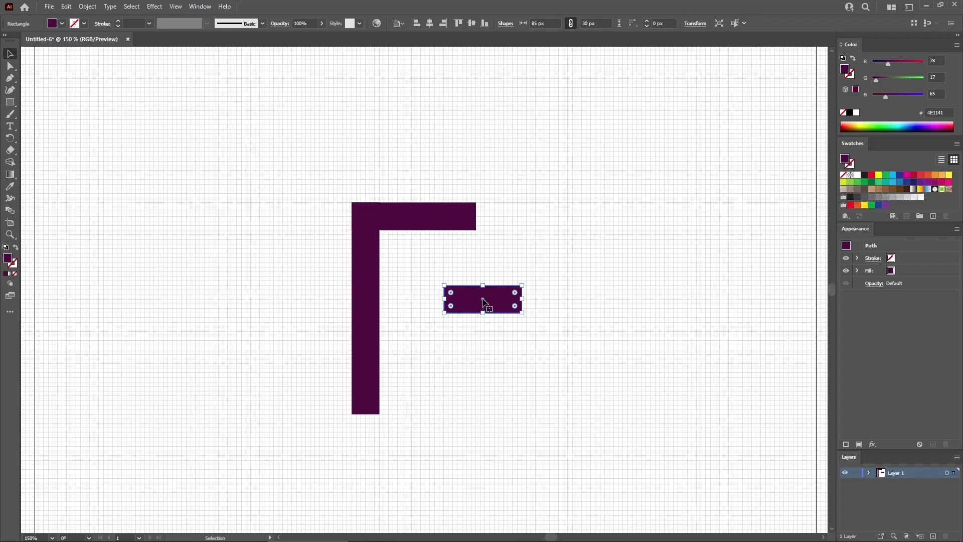
{"action": "left_click_drag", "start_coordinate": [483, 301], "coordinate": [391, 402]}
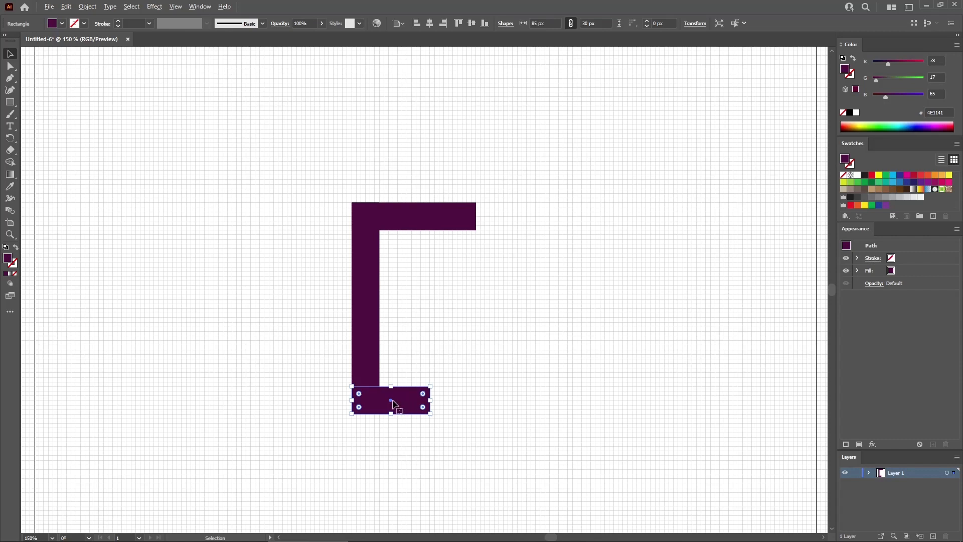
{"action": "left_click_drag", "start_coordinate": [391, 401], "coordinate": [393, 313]}
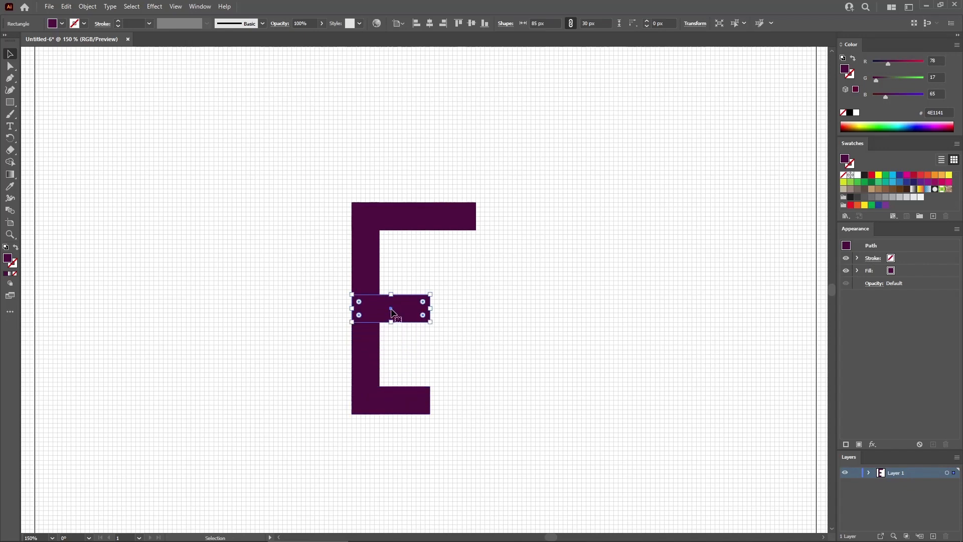
Step: Make a copy of the whole E rotated 180° and shift it straight down so the arms of both shapes interlock evenly
{"action": "left_click_drag", "start_coordinate": [337, 186], "coordinate": [518, 450]}
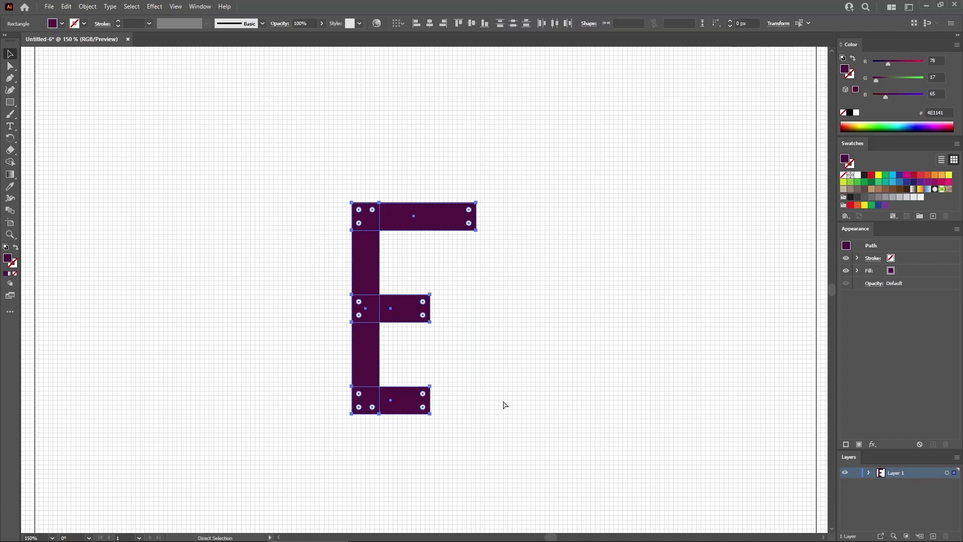
{"action": "key", "text": "v"}
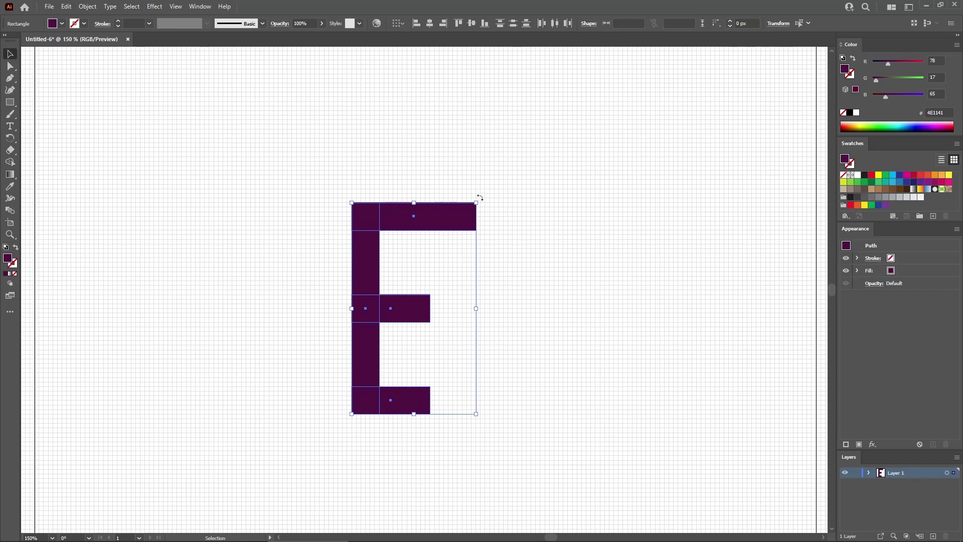
{"action": "left_click_drag", "start_coordinate": [479, 197], "coordinate": [377, 396]}
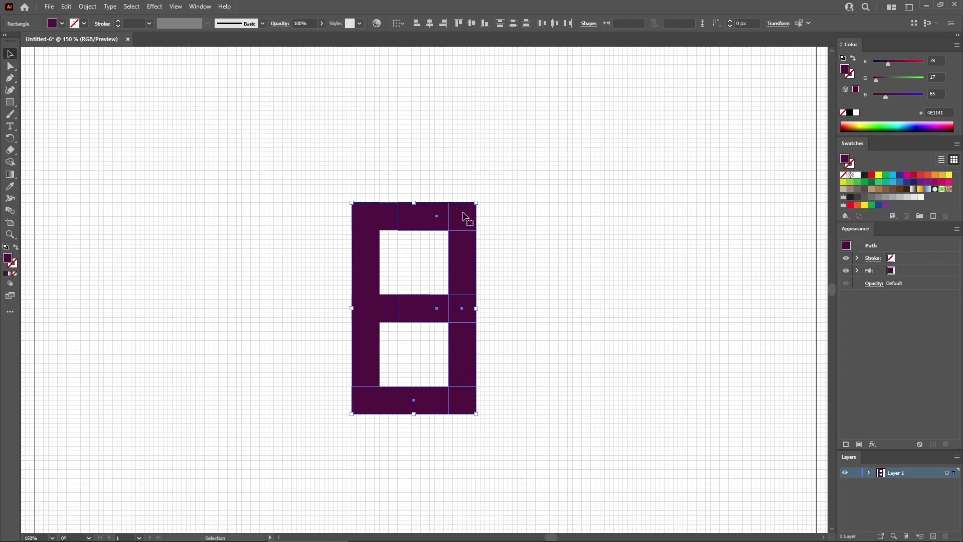
{"action": "left_click_drag", "start_coordinate": [463, 217], "coordinate": [462, 261]}
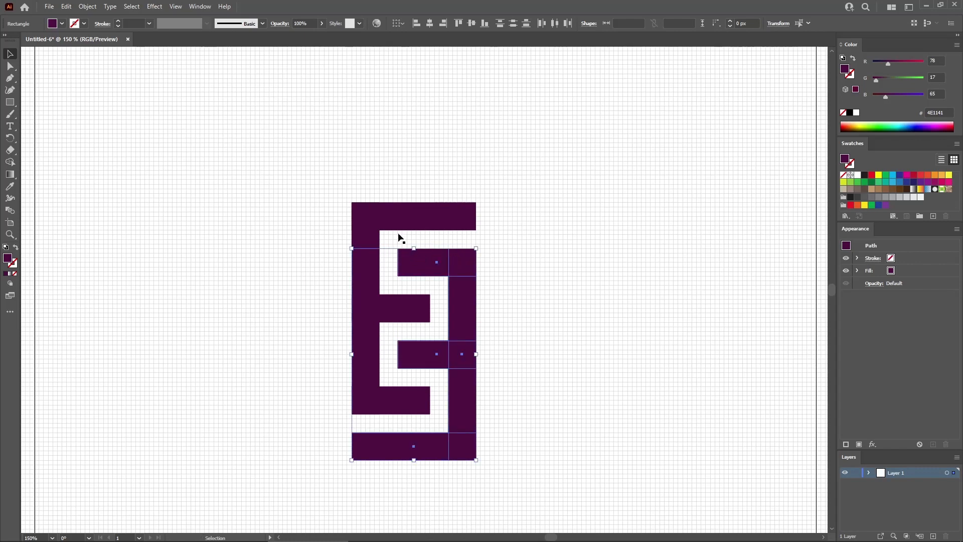
{"action": "left_click", "coordinate": [485, 238]}
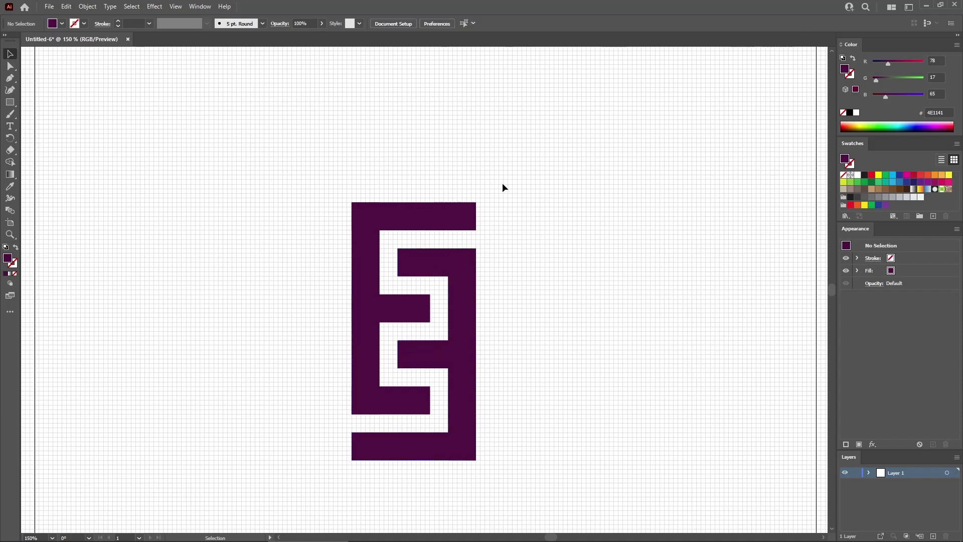
Step: Round the corners of all the rectangles in both E shapes with a Round Corners effect of 10 px radius
{"action": "left_click_drag", "start_coordinate": [503, 186], "coordinate": [319, 487]}
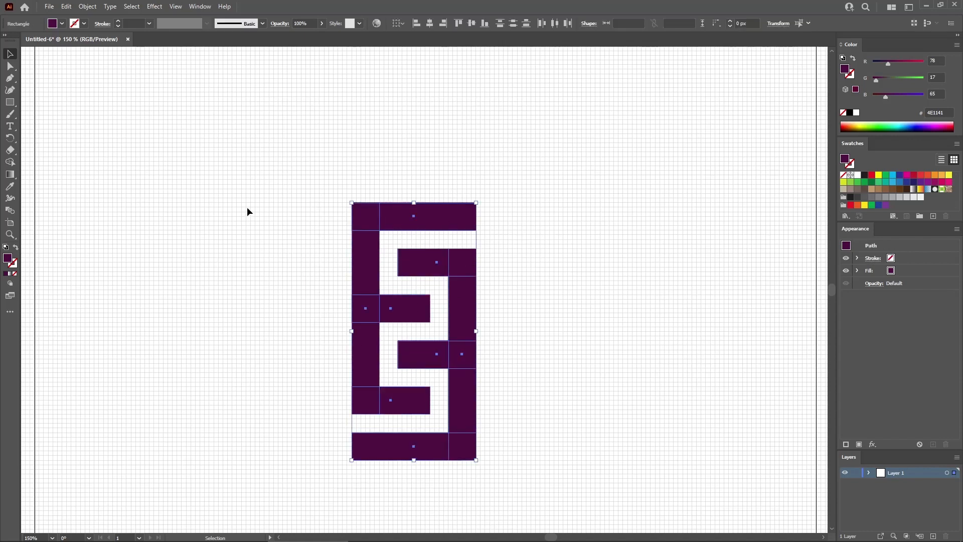
{"action": "left_click", "coordinate": [154, 7]}
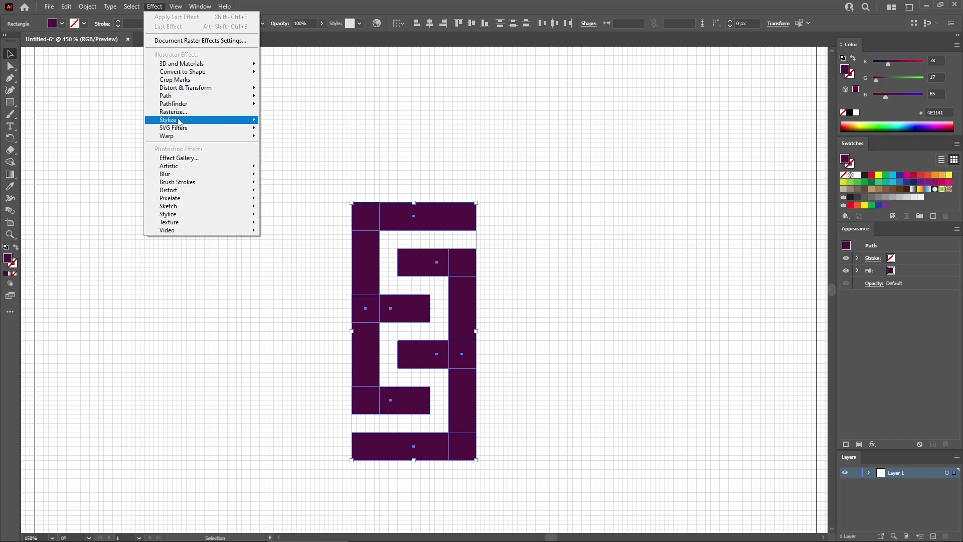
{"action": "mouse_move", "coordinate": [179, 122]}
{"action": "left_click", "coordinate": [300, 167]}
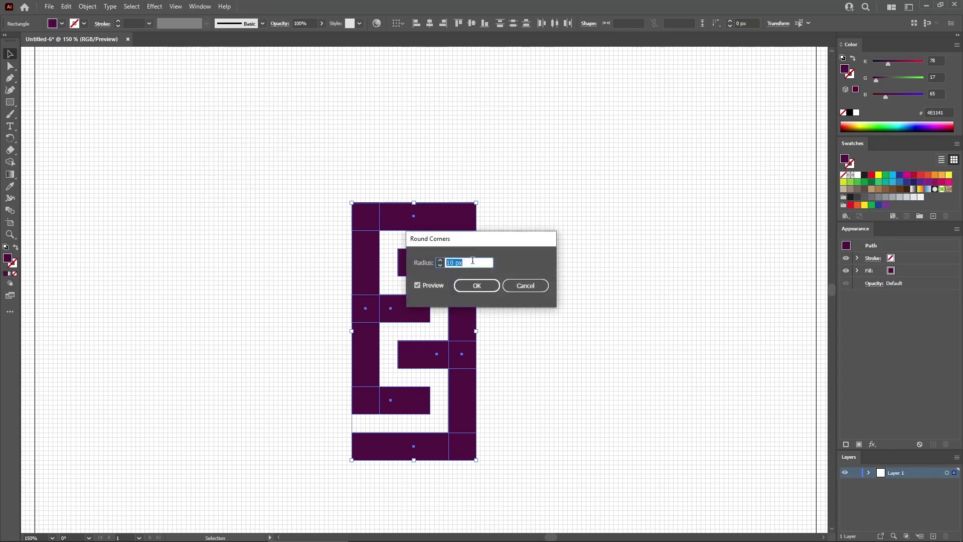
{"action": "left_click", "coordinate": [476, 286]}
{"action": "left_click", "coordinate": [499, 242]}
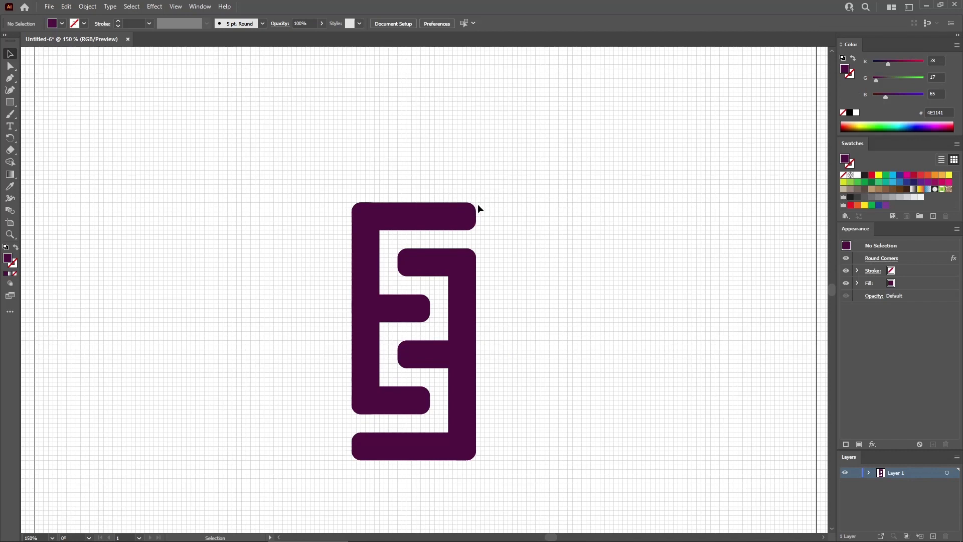
Step: Save the whole rounded logo as a pattern swatch and delete the original artwork from the artboard
{"action": "left_click_drag", "start_coordinate": [471, 239], "coordinate": [304, 483]}
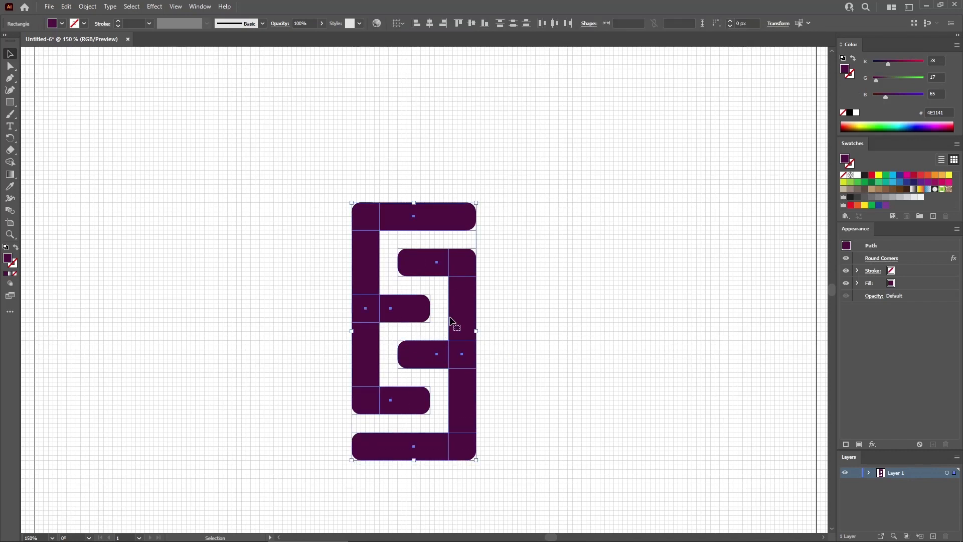
{"action": "left_click_drag", "start_coordinate": [461, 302], "coordinate": [925, 202]}
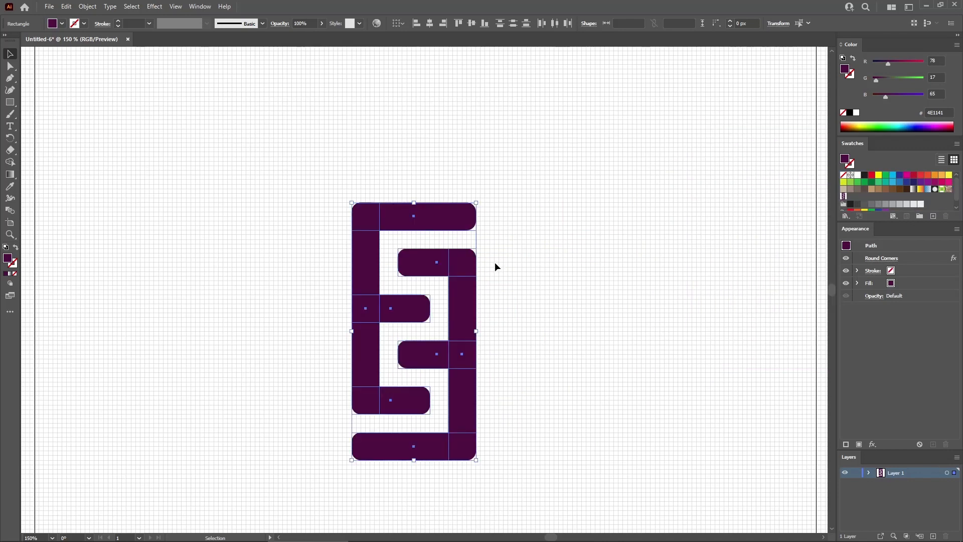
{"action": "key", "text": "Delete"}
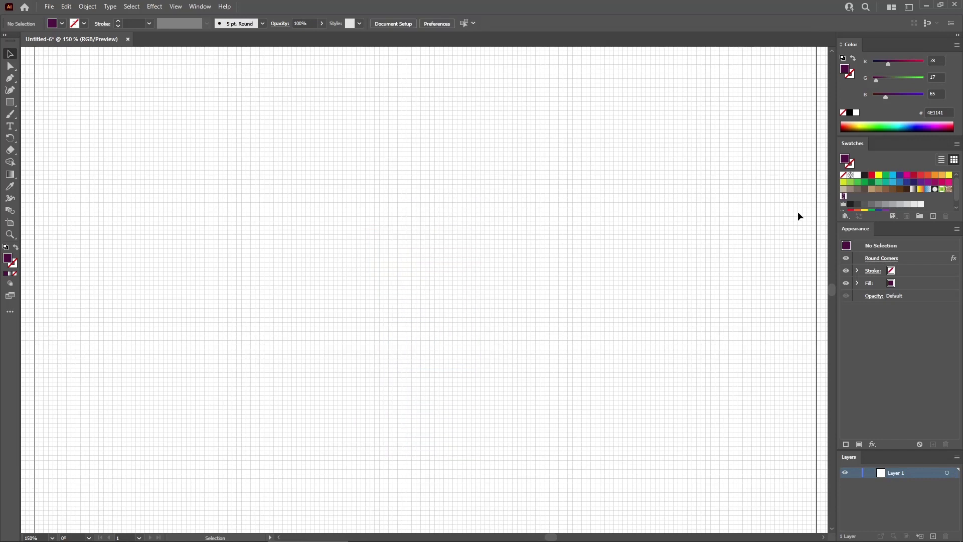
Step: Open the new pattern swatch for editing, set its tile type to Brick by Row and size the tile to the art
{"action": "double_click", "coordinate": [843, 196]}
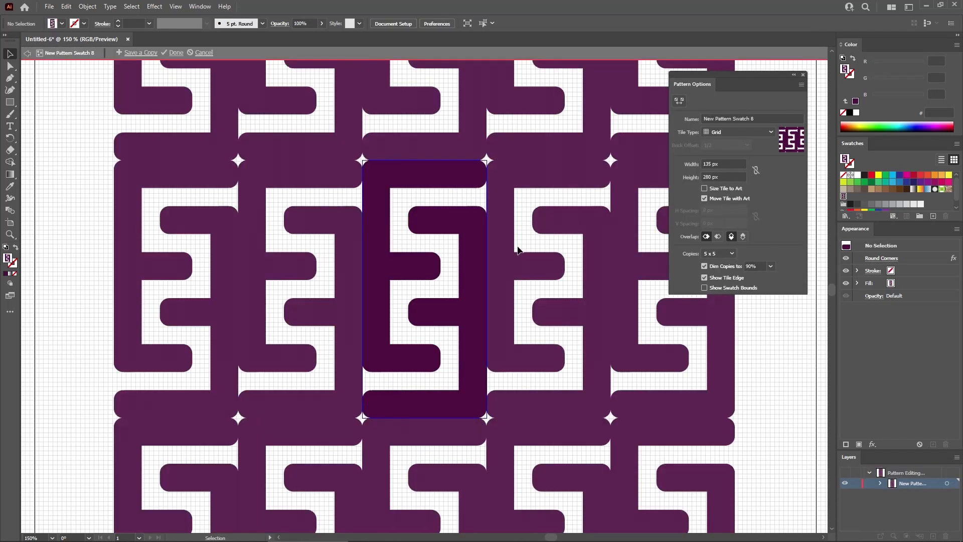
{"action": "left_click", "coordinate": [735, 134]}
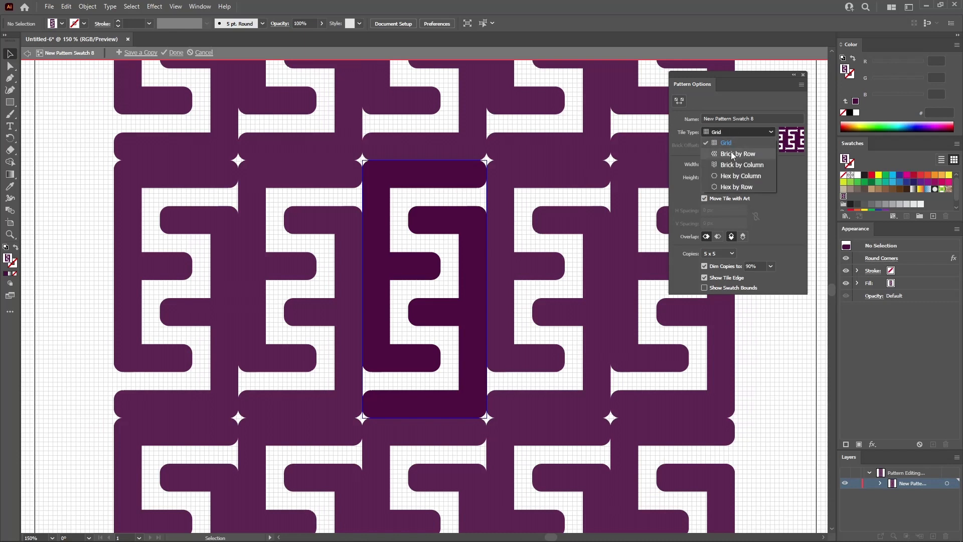
{"action": "left_click", "coordinate": [731, 152]}
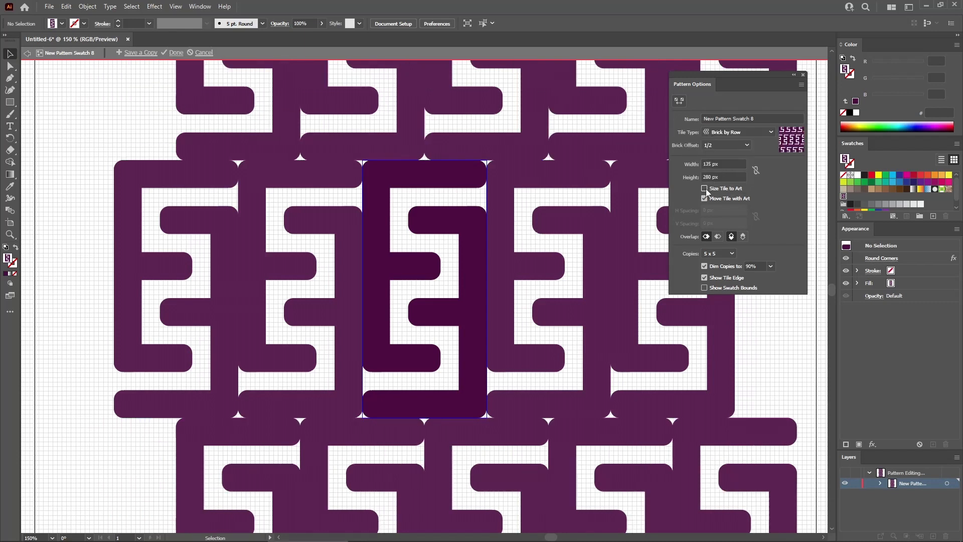
{"action": "left_click", "coordinate": [705, 189]}
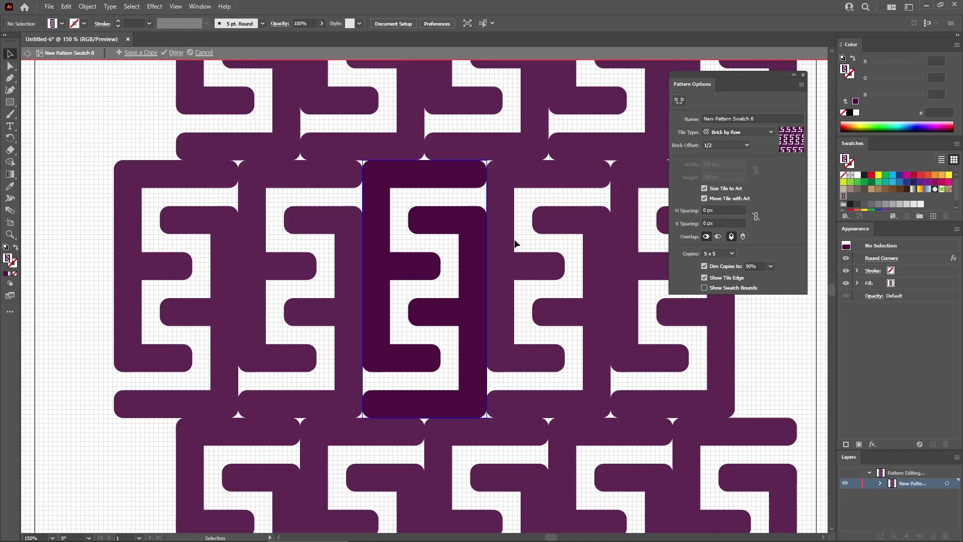
Step: Set the pattern's horizontal and vertical spacing to 20 px each and finish editing the pattern
{"action": "left_click", "coordinate": [708, 212]}
{"action": "type", "text": "2"}
{"action": "left_click", "coordinate": [703, 221]}
{"action": "type", "text": "2"}
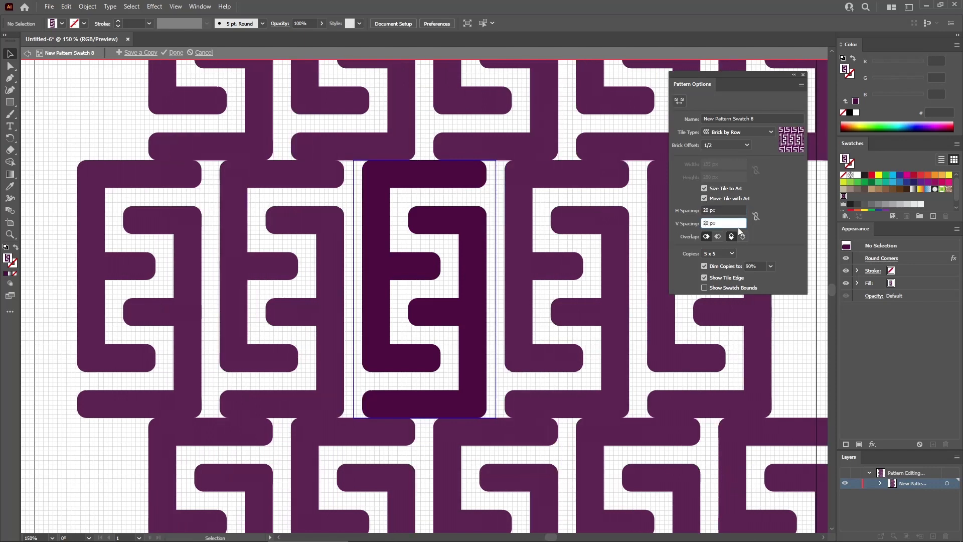
{"action": "key", "text": "Return"}
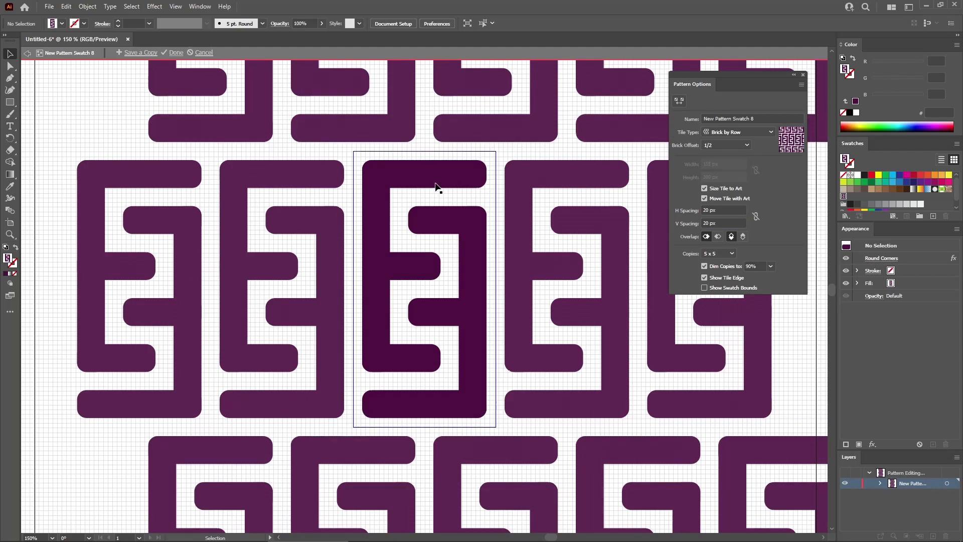
{"action": "left_click", "coordinate": [176, 53]}
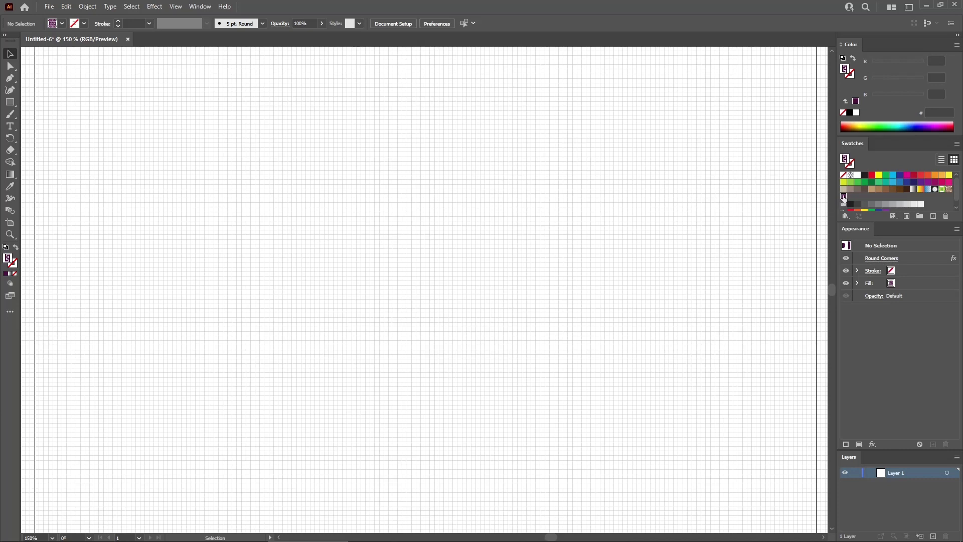
Step: Duplicate the pattern swatch and recolour all shapes in the copy to RGB 213, 104, 187, saving the pattern edit
{"action": "left_click_drag", "start_coordinate": [844, 199], "coordinate": [934, 218]}
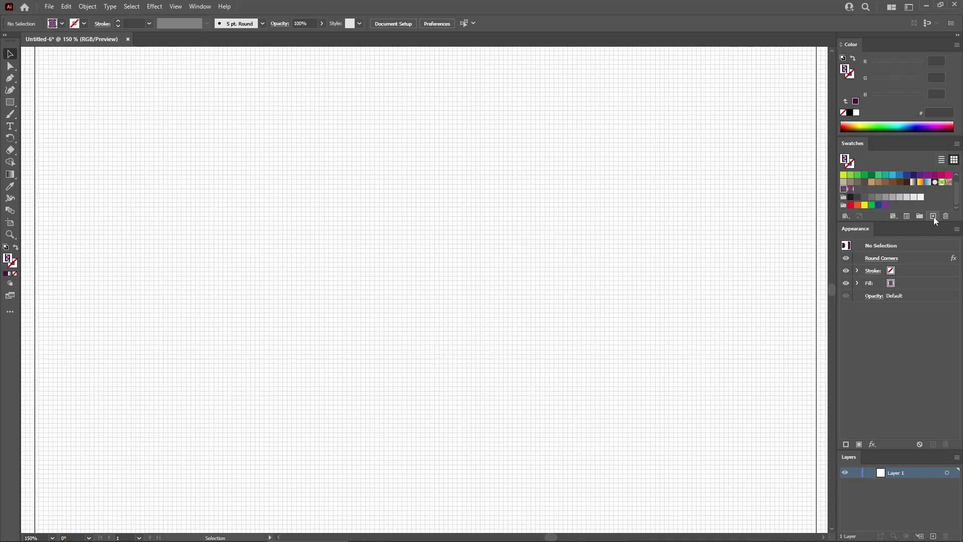
{"action": "double_click", "coordinate": [845, 191]}
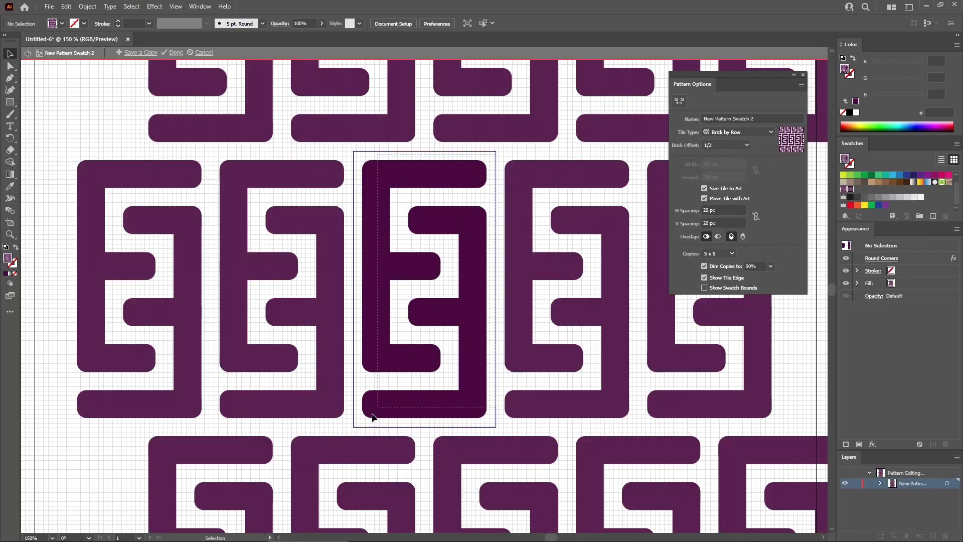
{"action": "left_click_drag", "start_coordinate": [357, 422], "coordinate": [491, 155]}
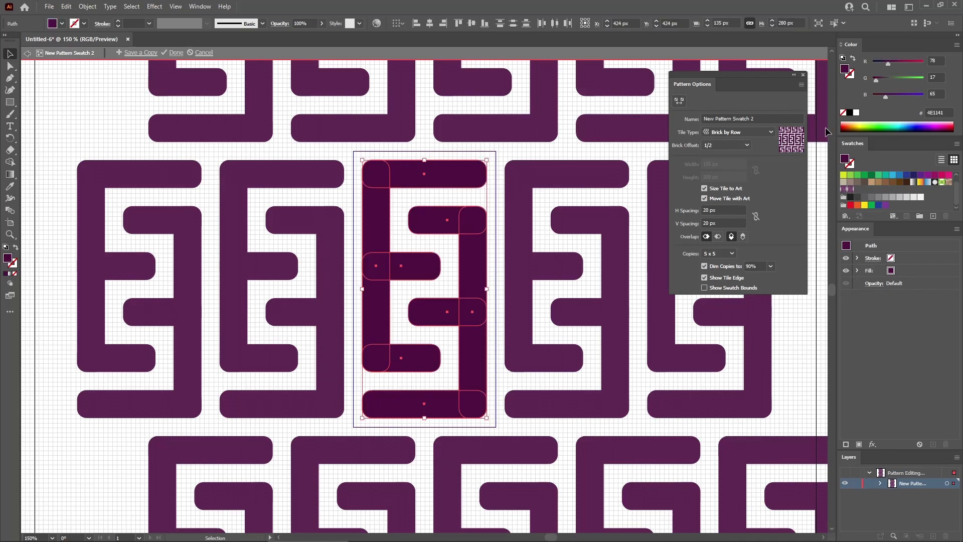
{"action": "left_click", "coordinate": [936, 61]}
{"action": "type", "text": "213"}
{"action": "key", "text": "Tab"}
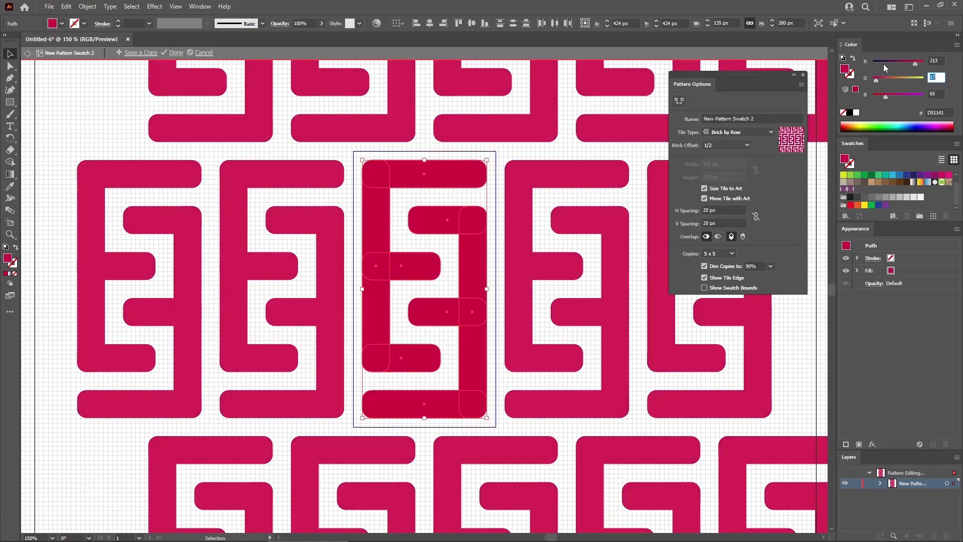
{"action": "type", "text": "104"}
{"action": "key", "text": "Tab"}
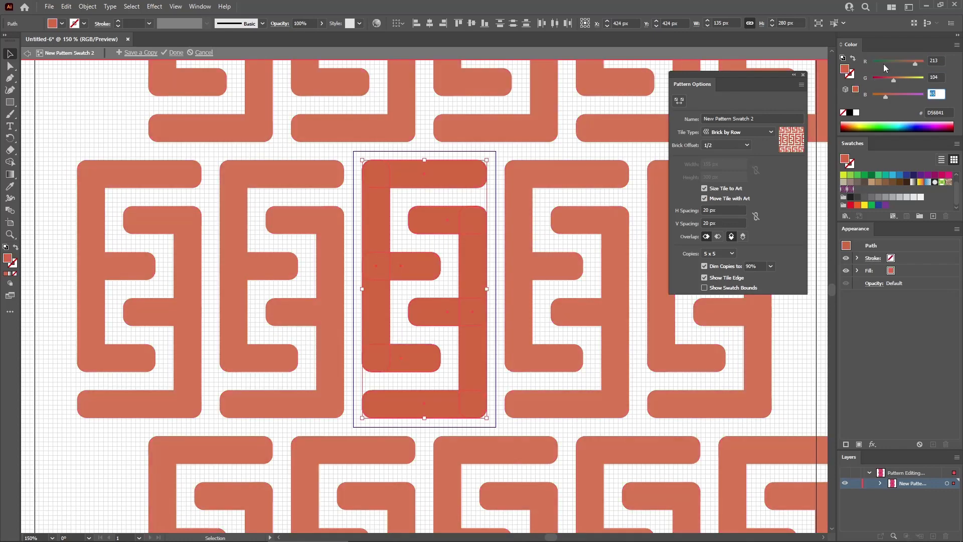
{"action": "type", "text": "187"}
{"action": "key", "text": "Return"}
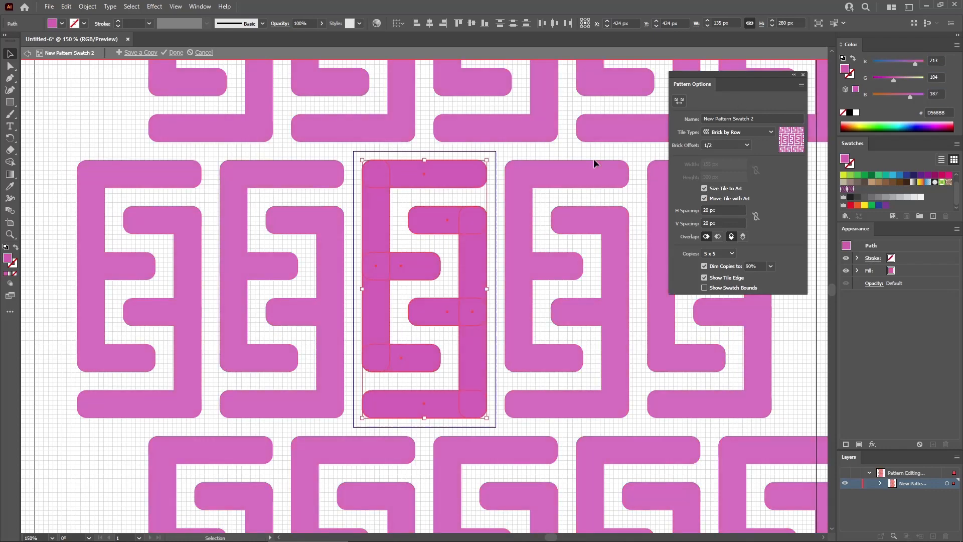
{"action": "left_click", "coordinate": [176, 53]}
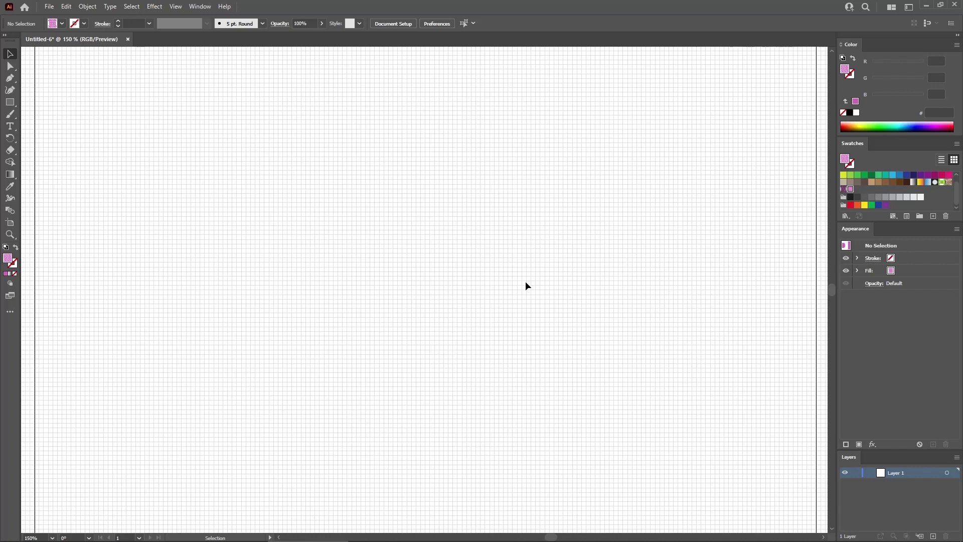
Step: Fit the artboard in the window and hide the grid
{"action": "key", "text": "a"}
{"action": "key", "text": "ctrl+0"}
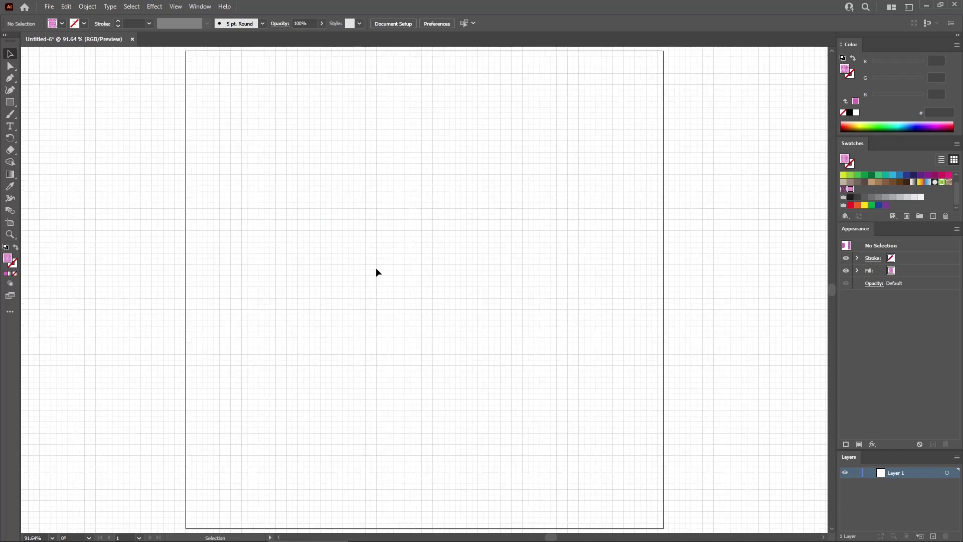
{"action": "left_click", "coordinate": [176, 9]}
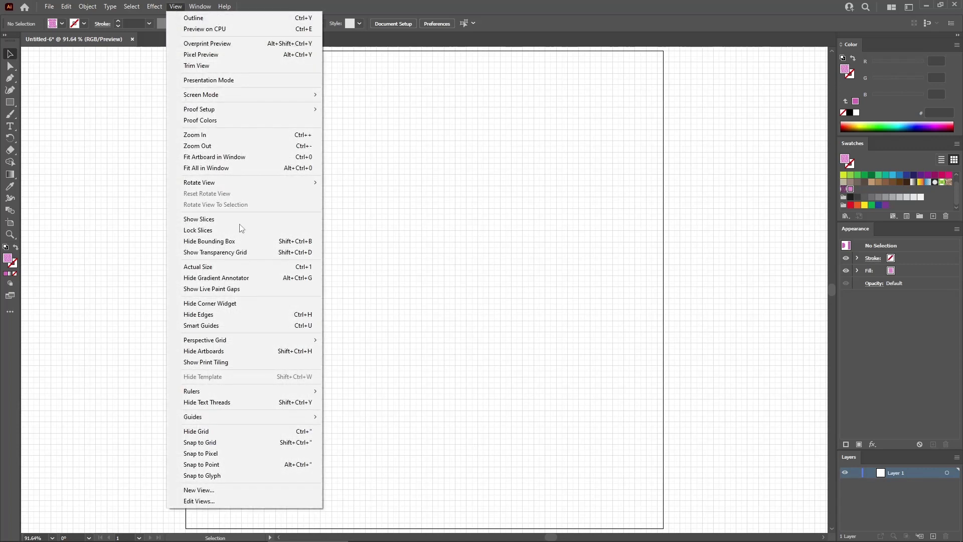
{"action": "left_click", "coordinate": [229, 430]}
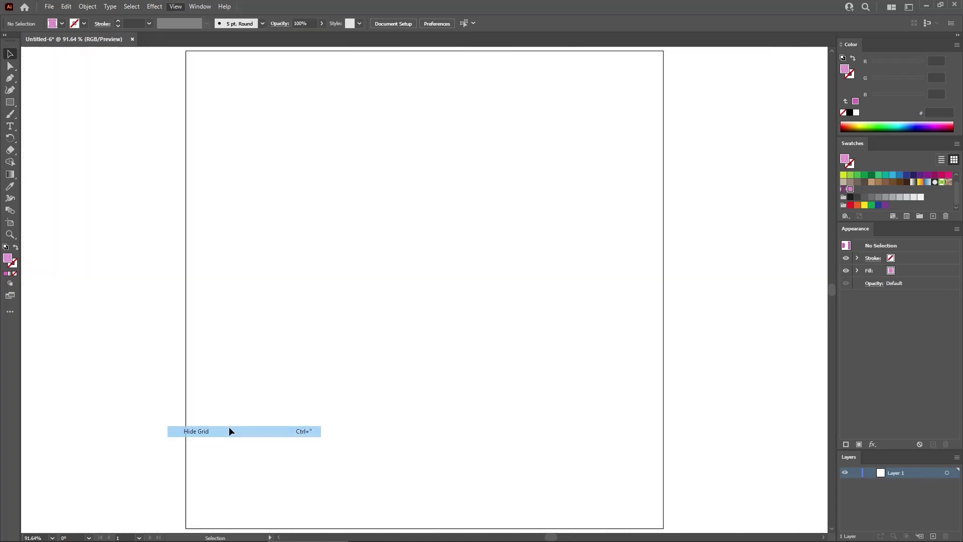
Step: Create an 860 × 860 px square filled with the pink pattern over the artboard
{"action": "left_click", "coordinate": [9, 102]}
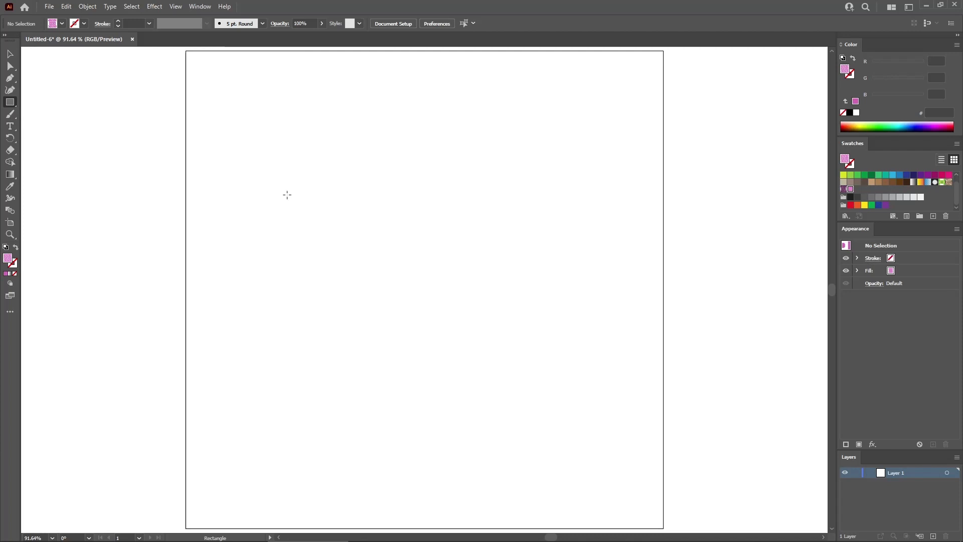
{"action": "left_click", "coordinate": [221, 86]}
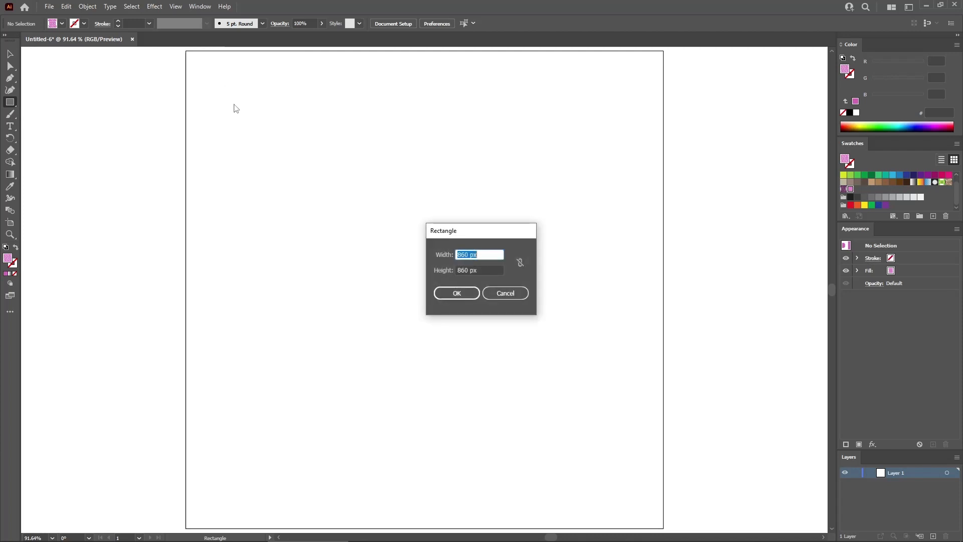
{"action": "left_click", "coordinate": [486, 253]}
{"action": "left_click_drag", "start_coordinate": [486, 254], "coordinate": [443, 271]}
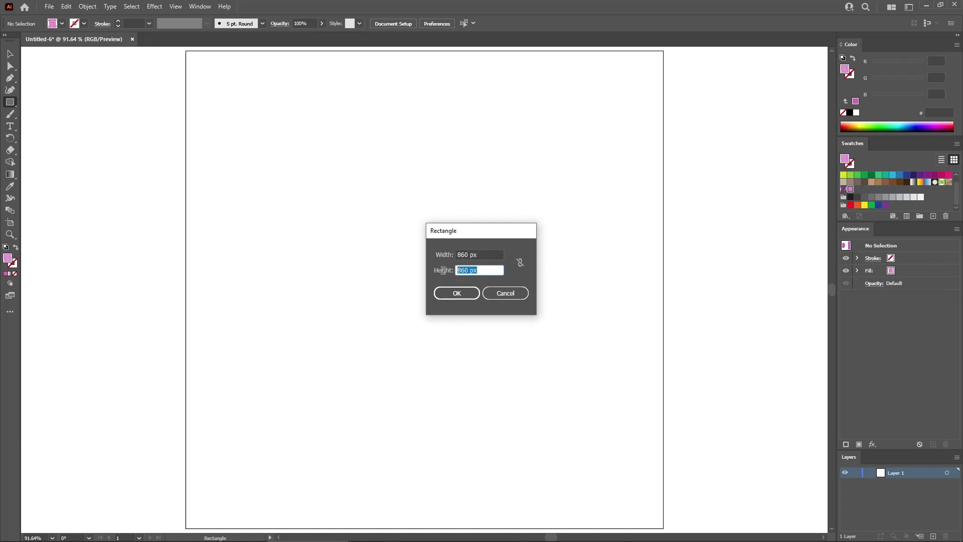
{"action": "left_click", "coordinate": [453, 294]}
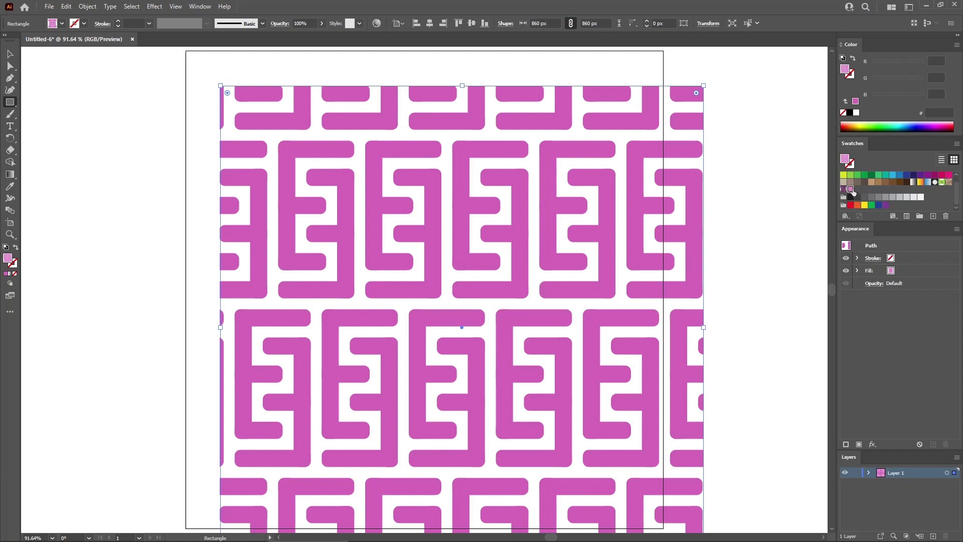
Step: Replace the square's pattern fill with a solid colour of RGB 213, 104, 187
{"action": "left_click", "coordinate": [920, 272]}
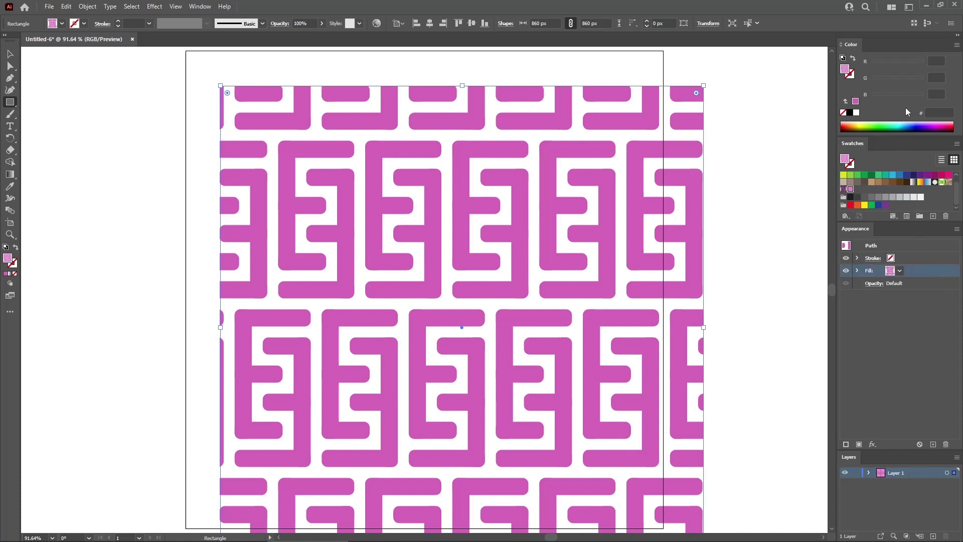
{"action": "left_click", "coordinate": [900, 197]}
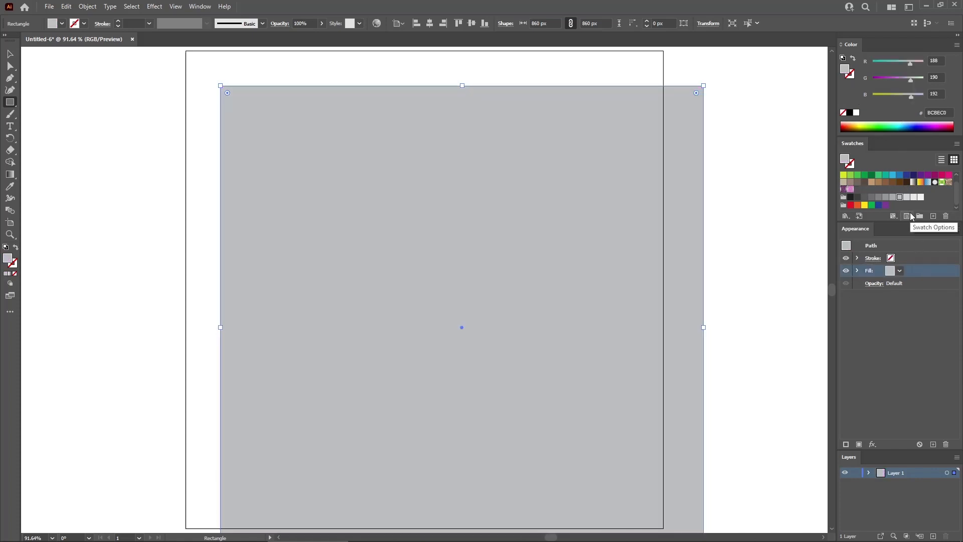
{"action": "left_click", "coordinate": [936, 60]}
{"action": "type", "text": "213"}
{"action": "key", "text": "Tab"}
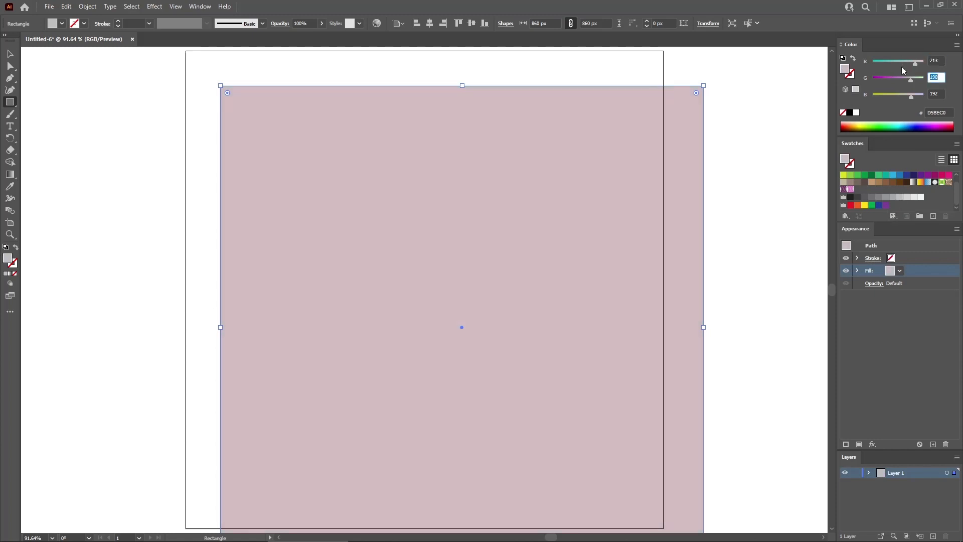
{"action": "type", "text": "1"}
{"action": "key", "text": "Tab"}
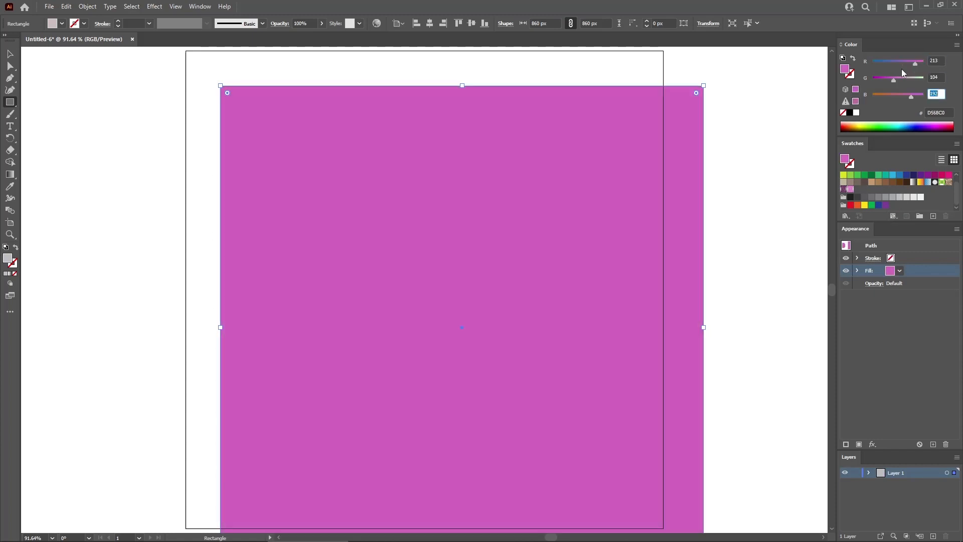
{"action": "type", "text": "187"}
{"action": "key", "text": "Return"}
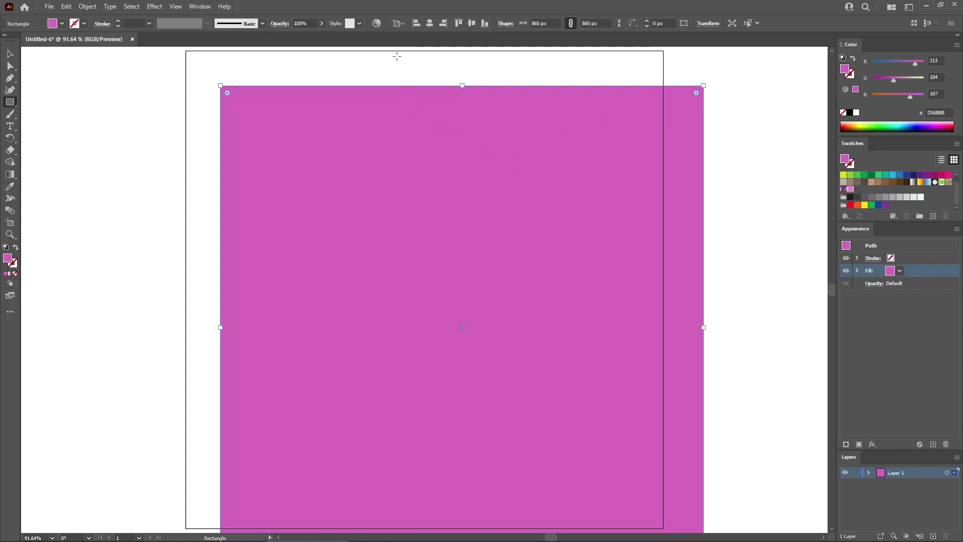
Step: Centre the square on the artboard in both directions and add a second fill using the dark purple pattern swatch
{"action": "left_click", "coordinate": [401, 24]}
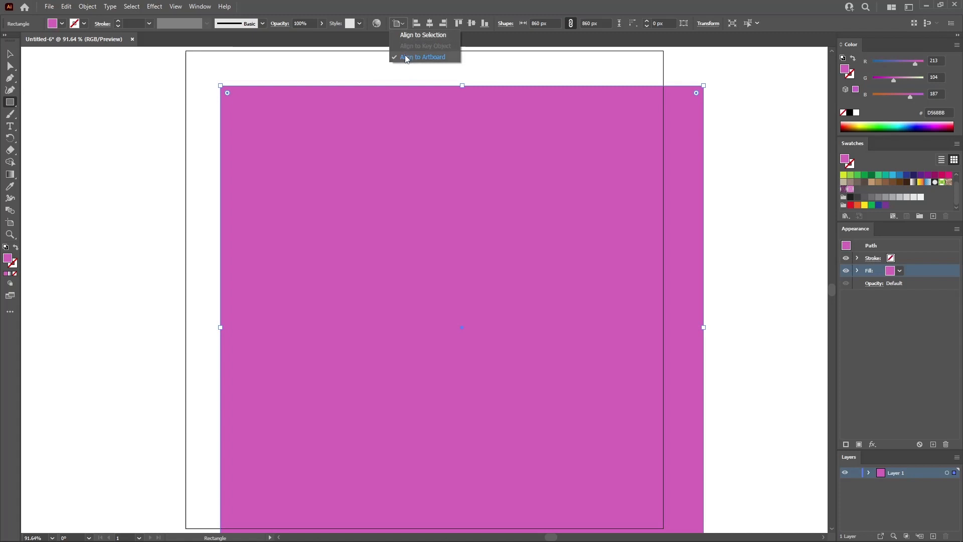
{"action": "left_click", "coordinate": [419, 57]}
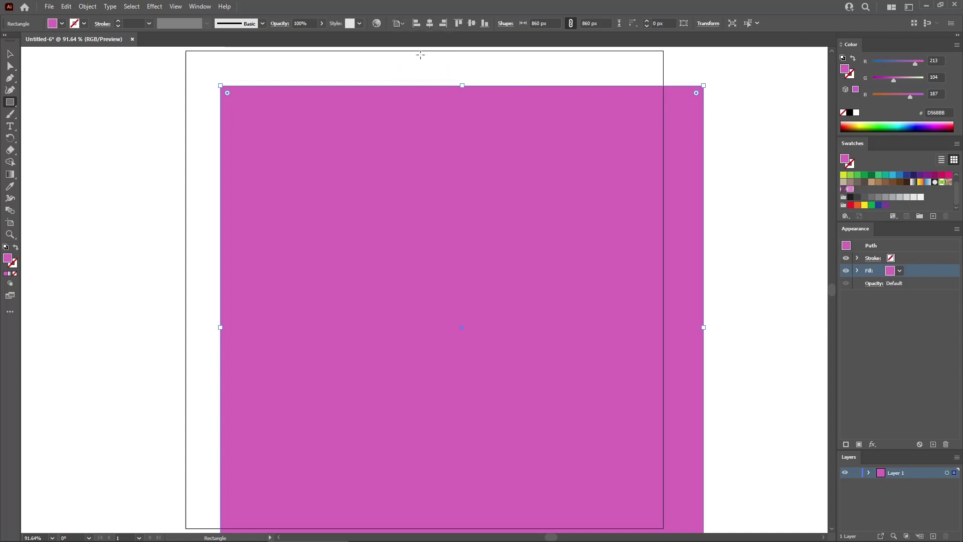
{"action": "left_click", "coordinate": [430, 24]}
{"action": "left_click", "coordinate": [472, 24]}
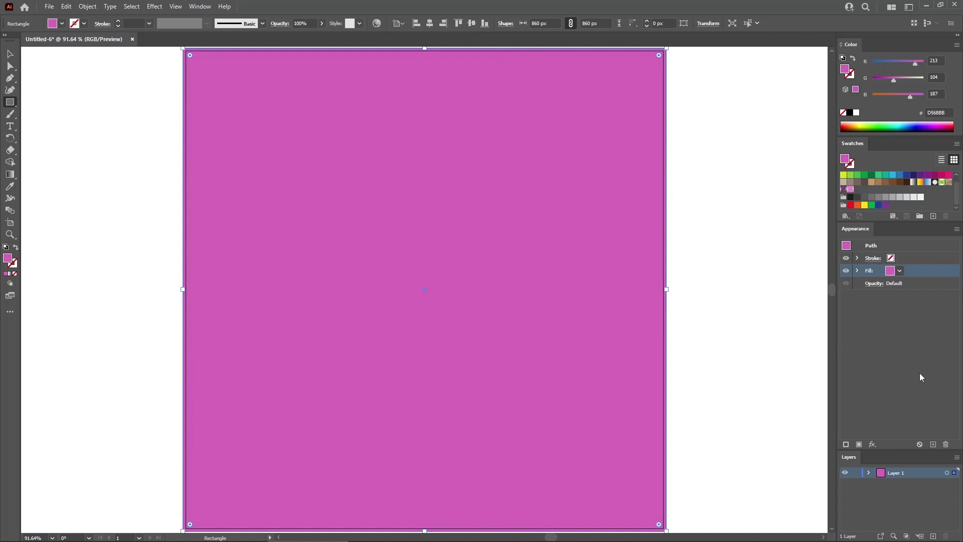
{"action": "left_click", "coordinate": [934, 444]}
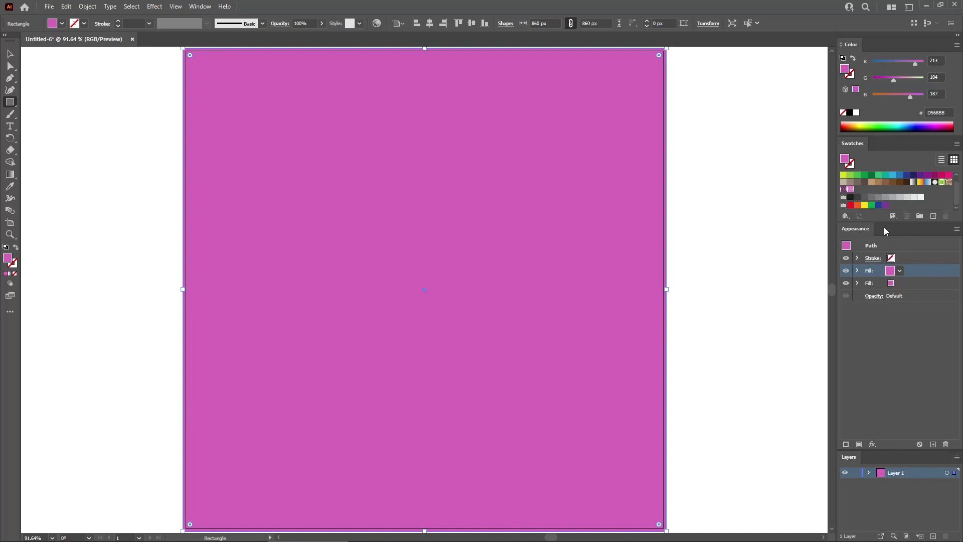
{"action": "left_click", "coordinate": [844, 190]}
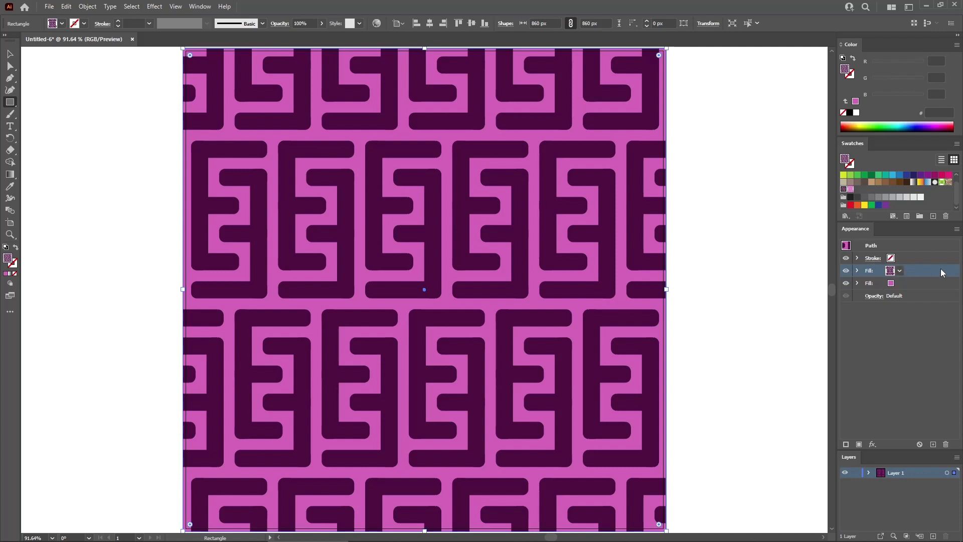
Step: Add a Transform effect to the pattern fill that scales only patterns, not objects, to 40% horizontally and vertically
{"action": "left_click", "coordinate": [160, 7]}
{"action": "mouse_move", "coordinate": [186, 89]}
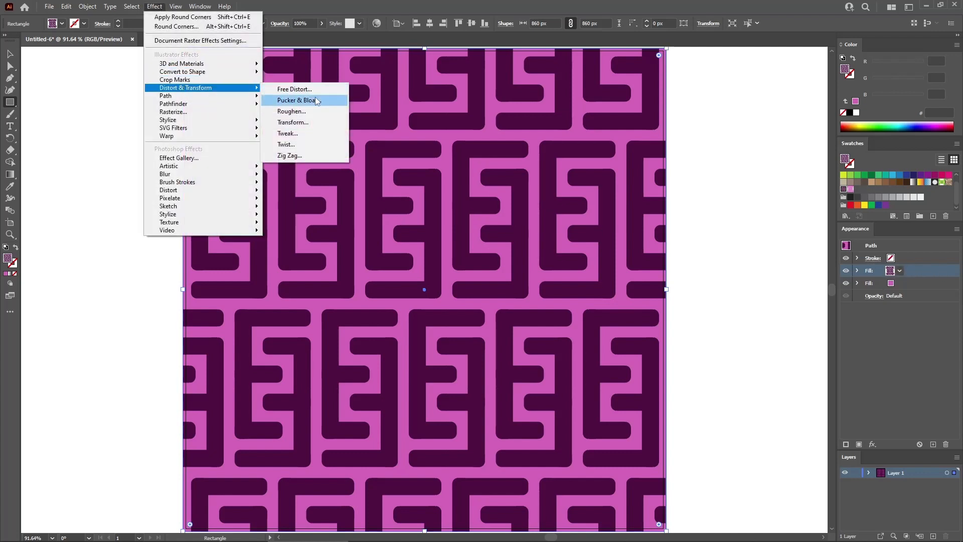
{"action": "left_click", "coordinate": [314, 122]}
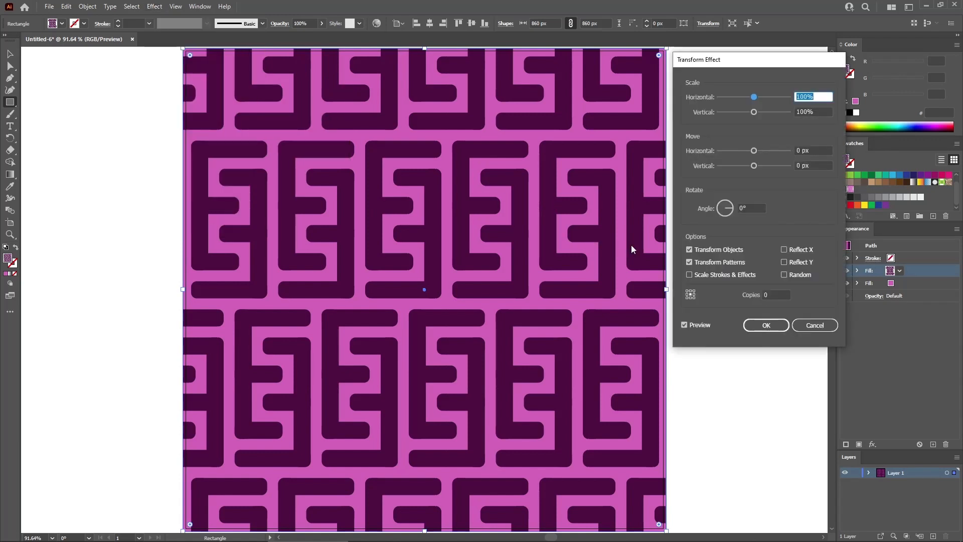
{"action": "left_click", "coordinate": [689, 249]}
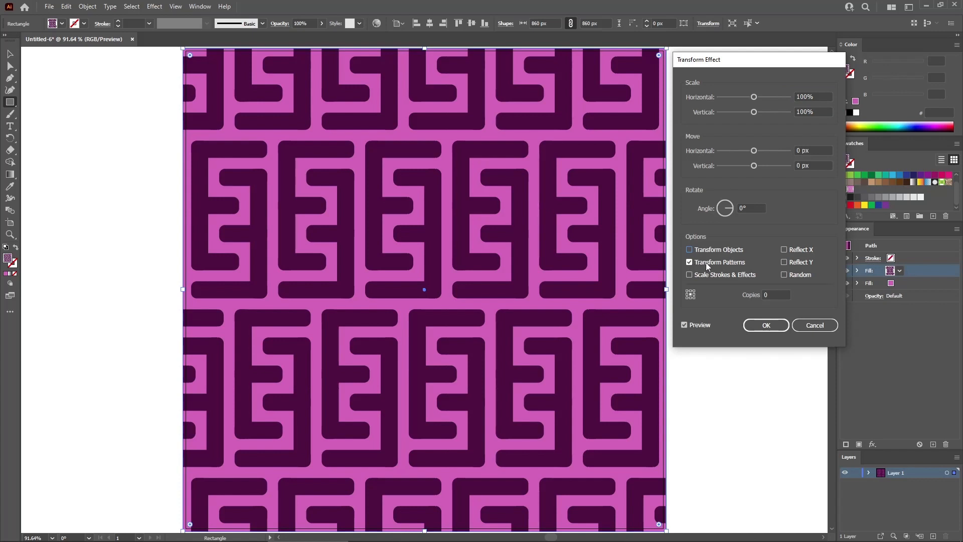
{"action": "left_click_drag", "start_coordinate": [803, 97], "coordinate": [796, 96]}
{"action": "type", "text": "4"}
{"action": "key", "text": "Tab"}
{"action": "type", "text": "40"}
{"action": "left_click", "coordinate": [811, 149]}
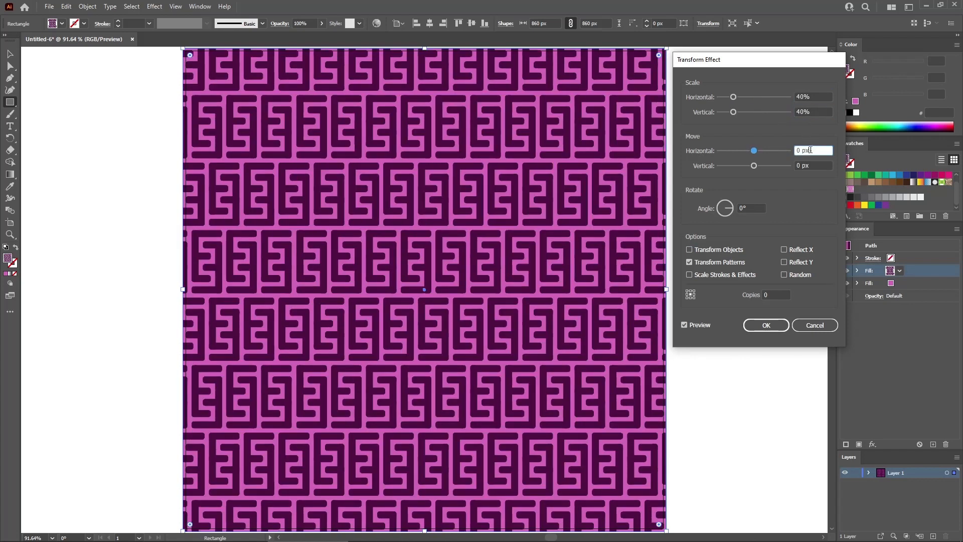
Step: Set the Transform effect's rotation angle to 30° and apply the effect to the pattern fill
{"action": "left_click", "coordinate": [751, 208]}
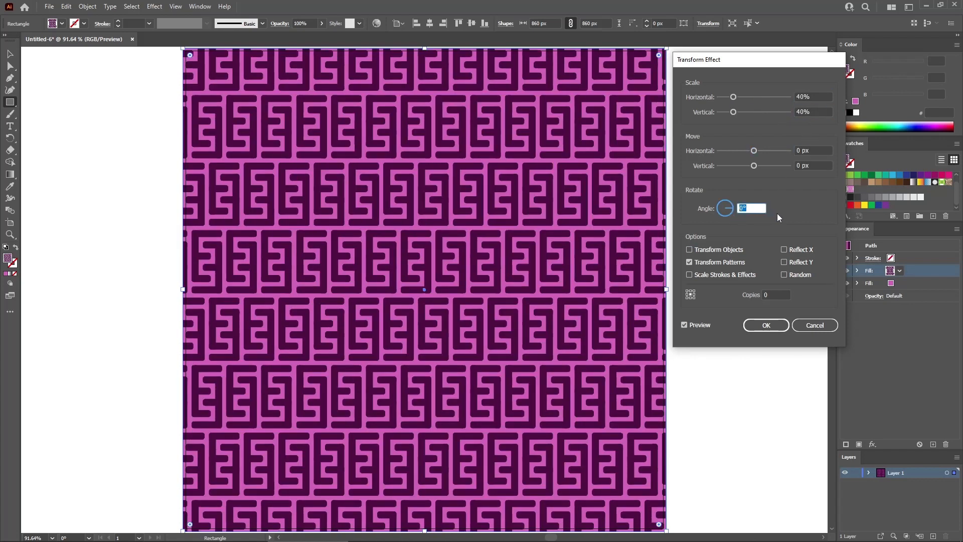
{"action": "type", "text": "30"}
{"action": "left_click", "coordinate": [812, 164]}
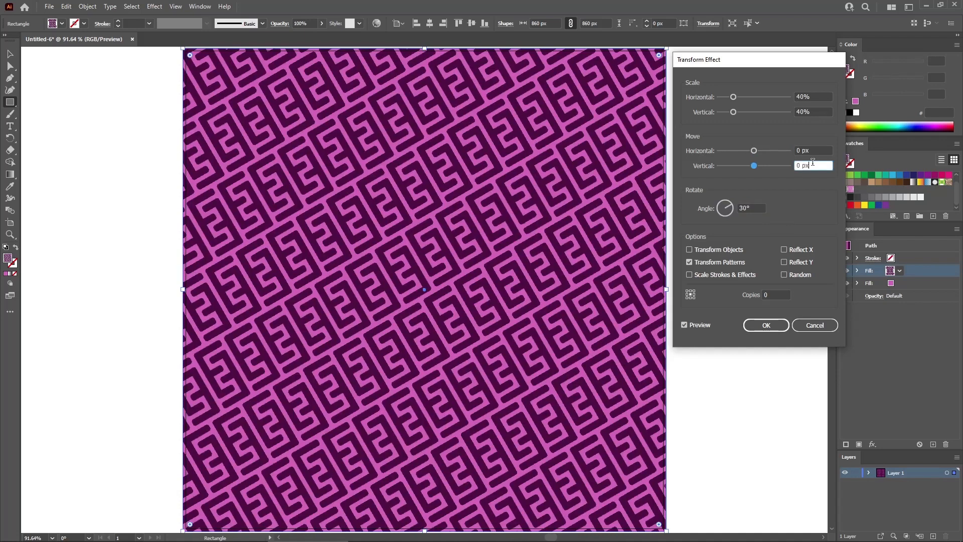
{"action": "left_click", "coordinate": [769, 325]}
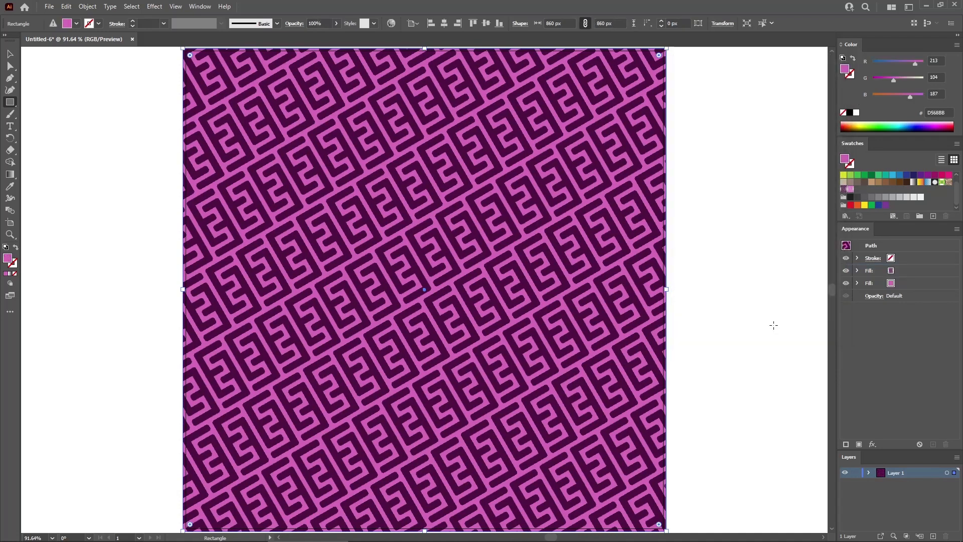
Step: Review the Transform effect settings attached to the square's pattern fill
{"action": "left_click", "coordinate": [857, 271]}
{"action": "left_click", "coordinate": [888, 284]}
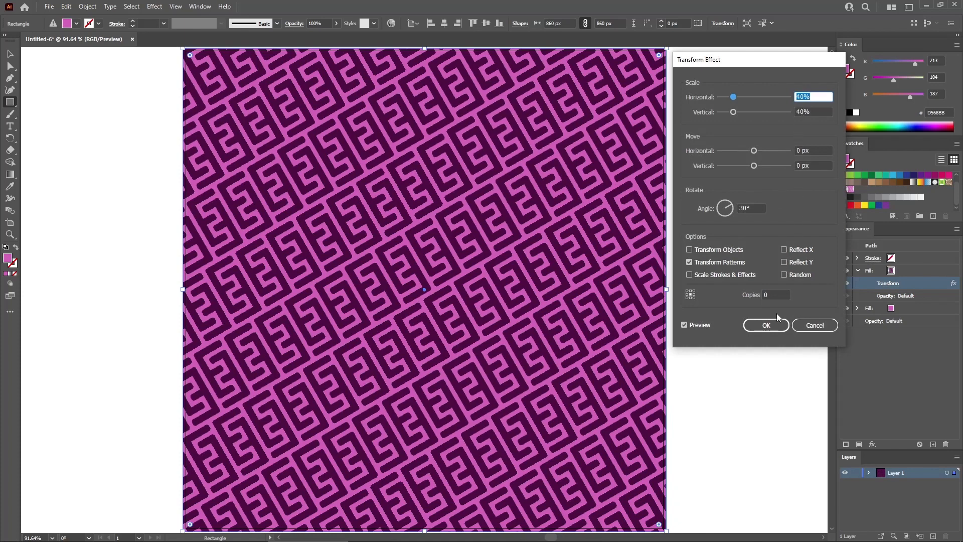
{"action": "left_click", "coordinate": [769, 325]}
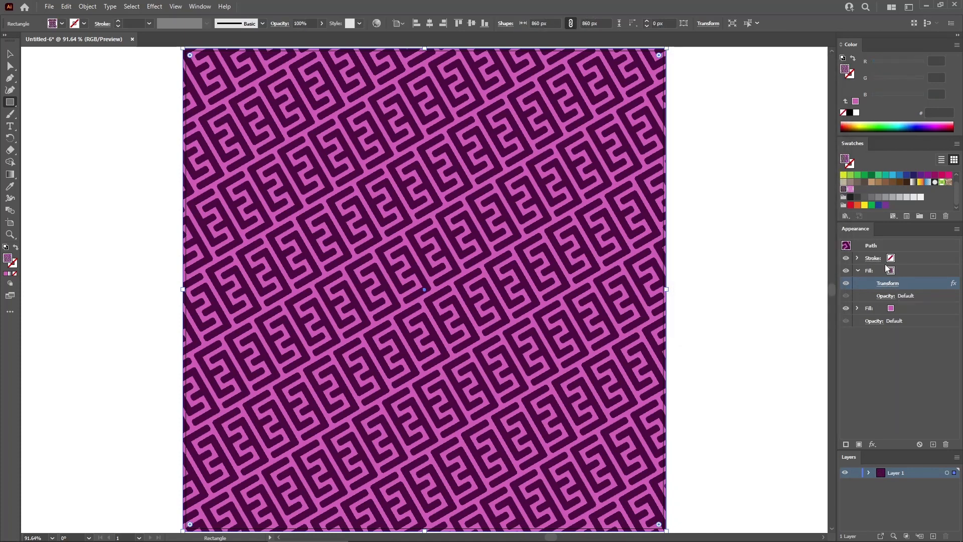
Step: Recolour the square's solid background fill to RGB 255, 249, 197 and switch its pattern fill to the pink pattern swatch
{"action": "left_click", "coordinate": [911, 308]}
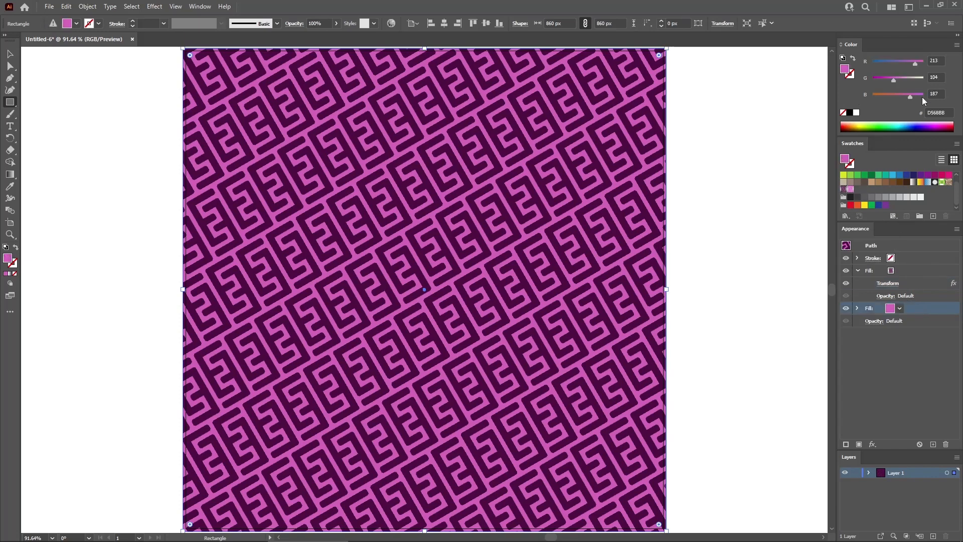
{"action": "left_click", "coordinate": [937, 61]}
{"action": "type", "text": "255"}
{"action": "key", "text": "Tab"}
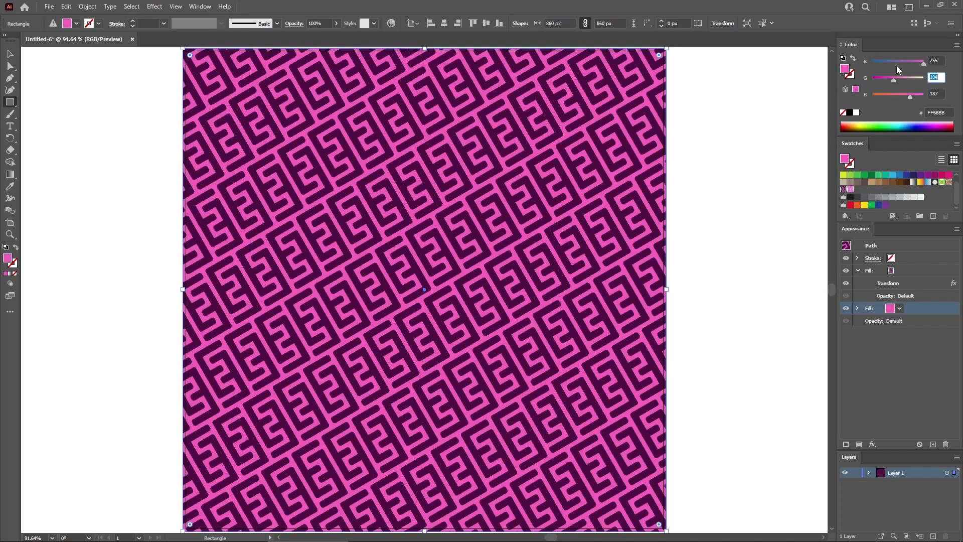
{"action": "type", "text": "249"}
{"action": "key", "text": "Tab"}
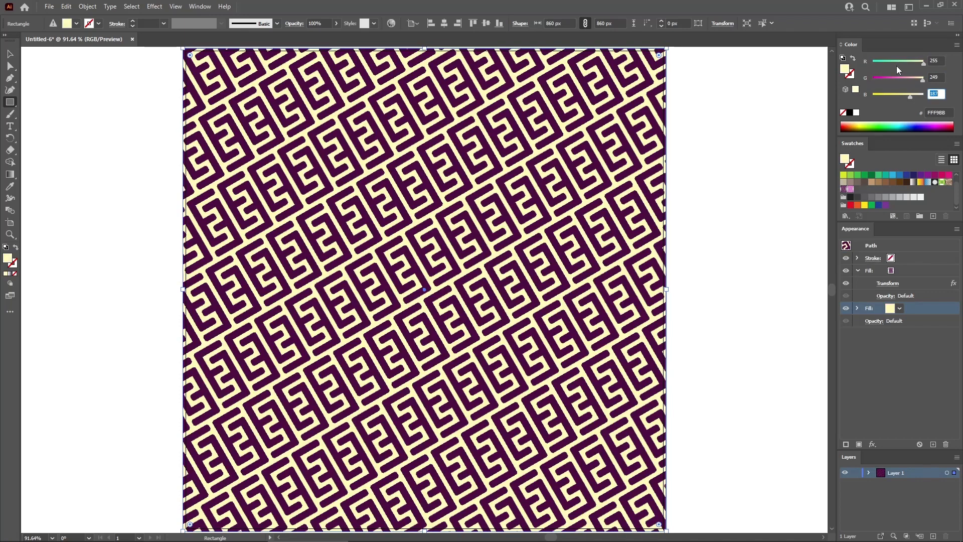
{"action": "type", "text": "197"}
{"action": "key", "text": "Return"}
{"action": "left_click", "coordinate": [916, 271]}
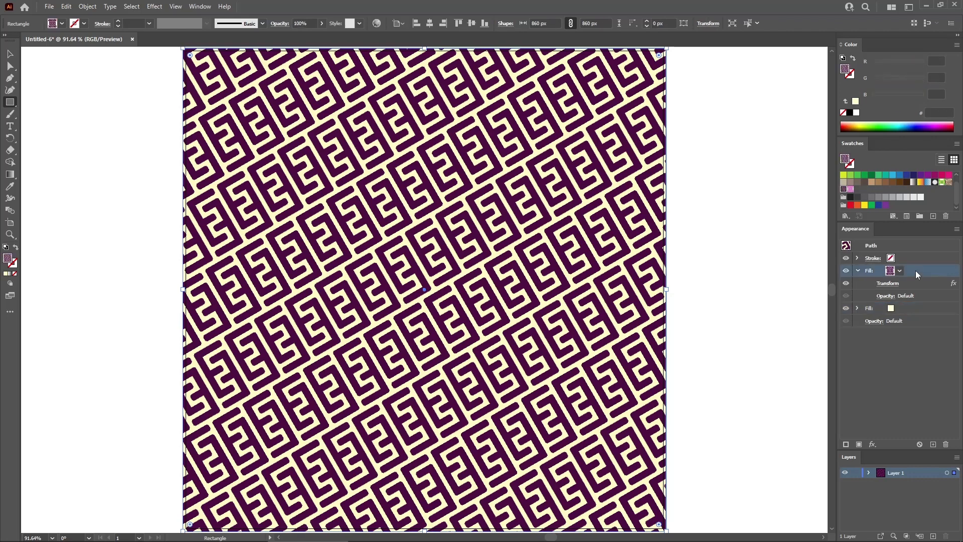
{"action": "left_click", "coordinate": [852, 189]}
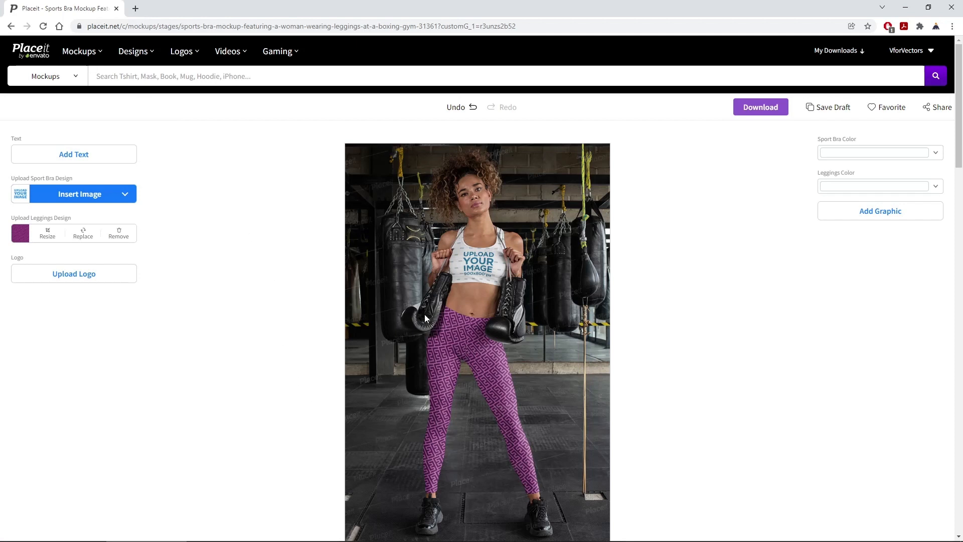
Step: In Placeit, upload the pink-on-cream pattern image from the device as the sports bra design, enlarge it slightly and crop it
{"action": "left_click", "coordinate": [125, 196]}
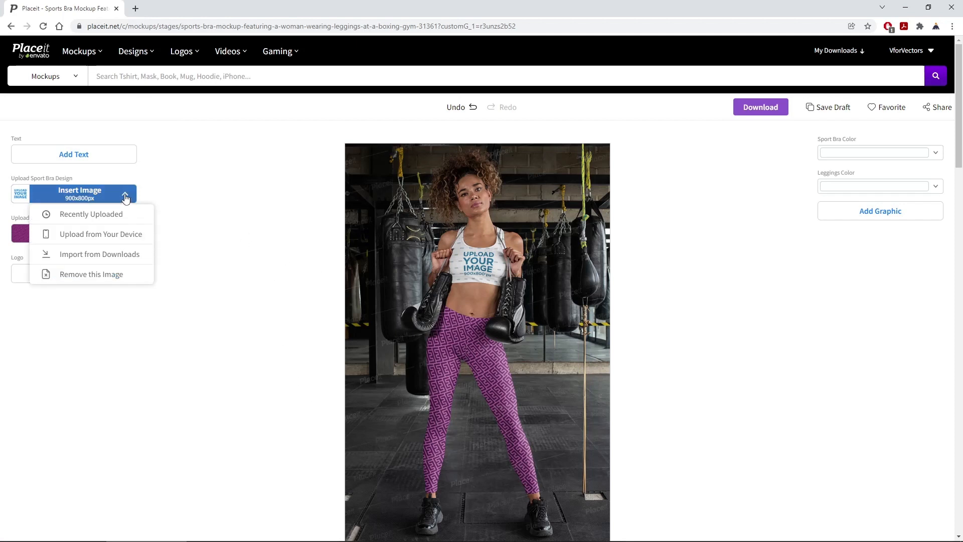
{"action": "left_click", "coordinate": [101, 234]}
{"action": "double_click", "coordinate": [136, 97]}
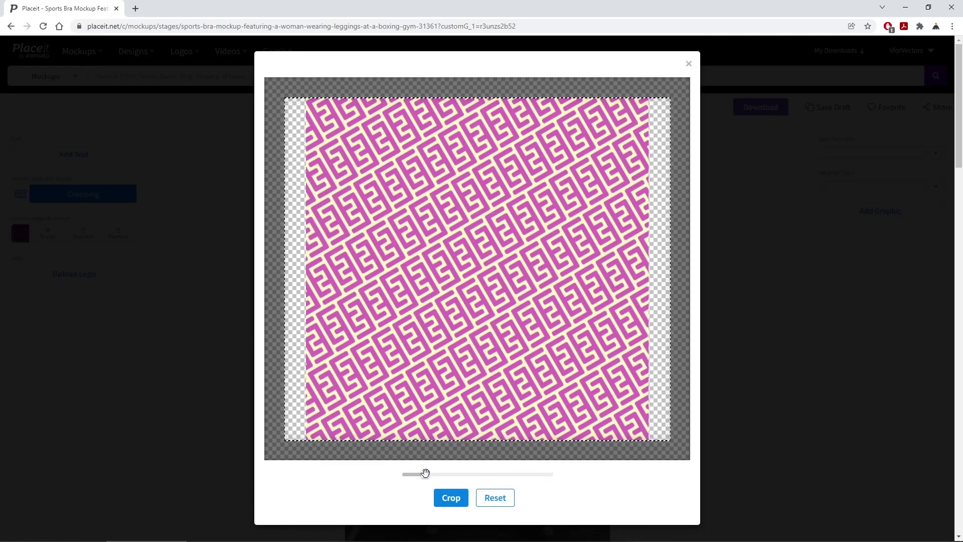
{"action": "left_click_drag", "start_coordinate": [426, 473], "coordinate": [431, 473]}
{"action": "left_click", "coordinate": [450, 497]}
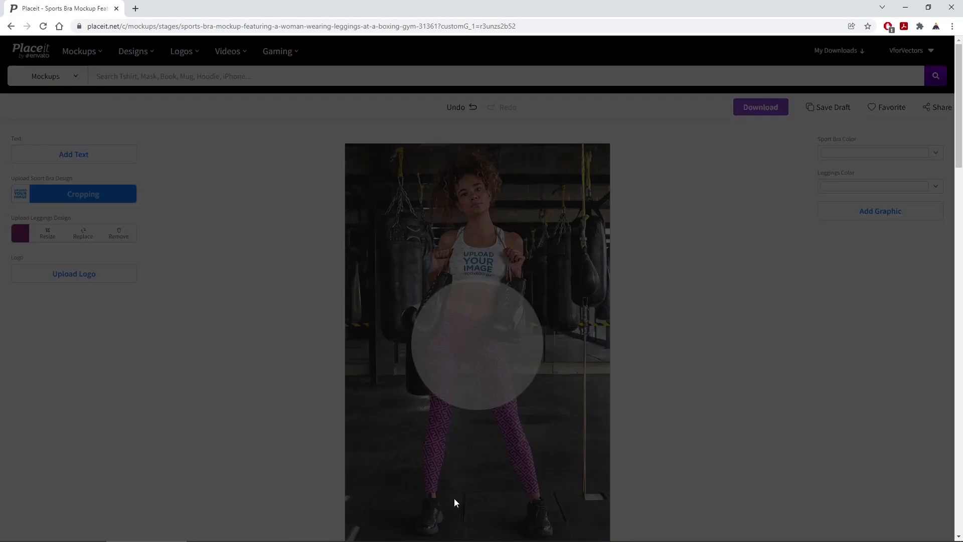